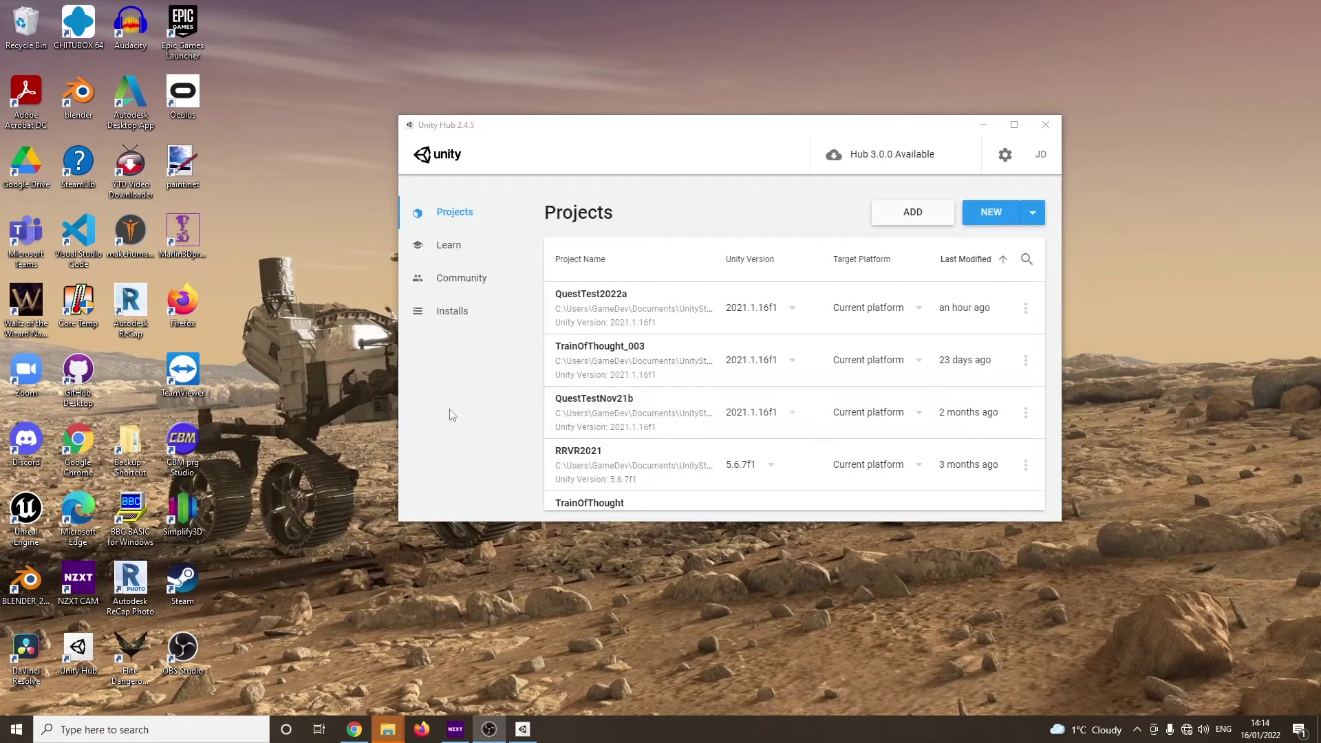
# - Check which build support modules are installed for Unity 2021.1.16f1
pyautogui.click(460, 321)
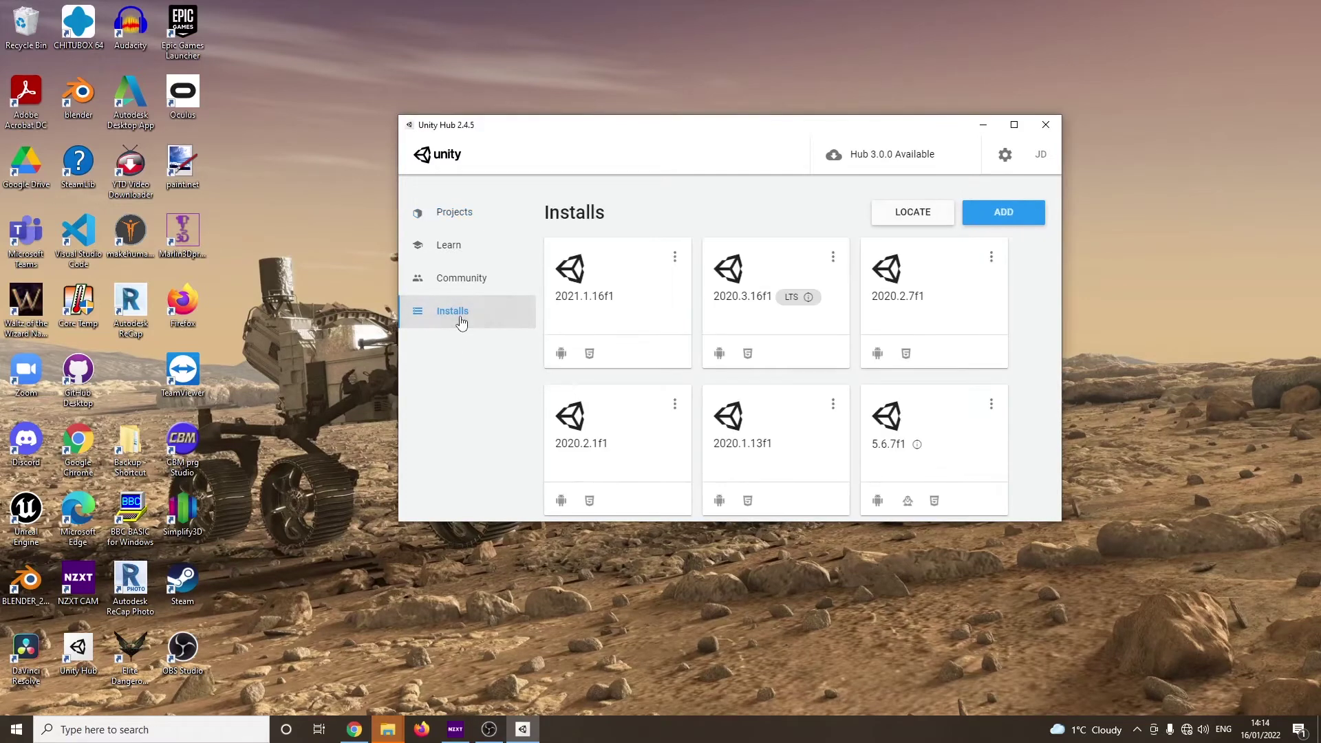
pyautogui.click(675, 258)
pyautogui.click(617, 270)
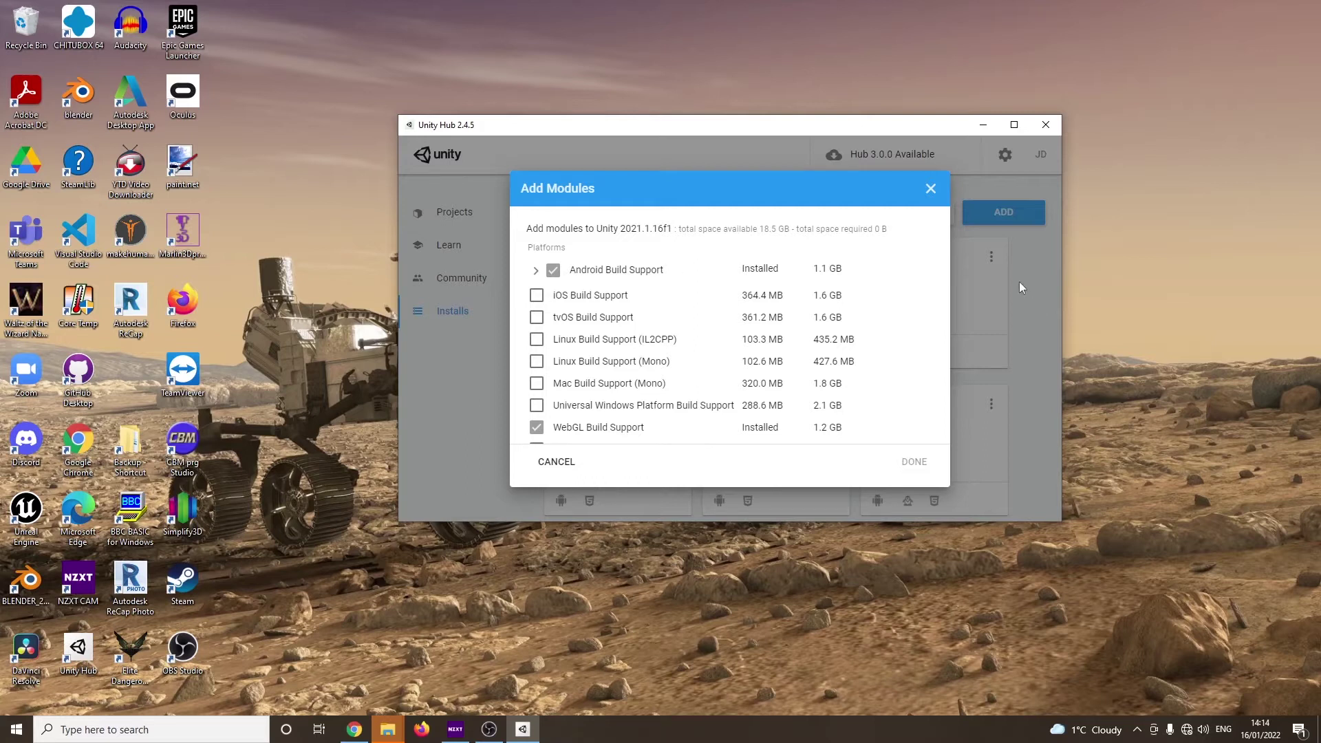
pyautogui.click(931, 190)
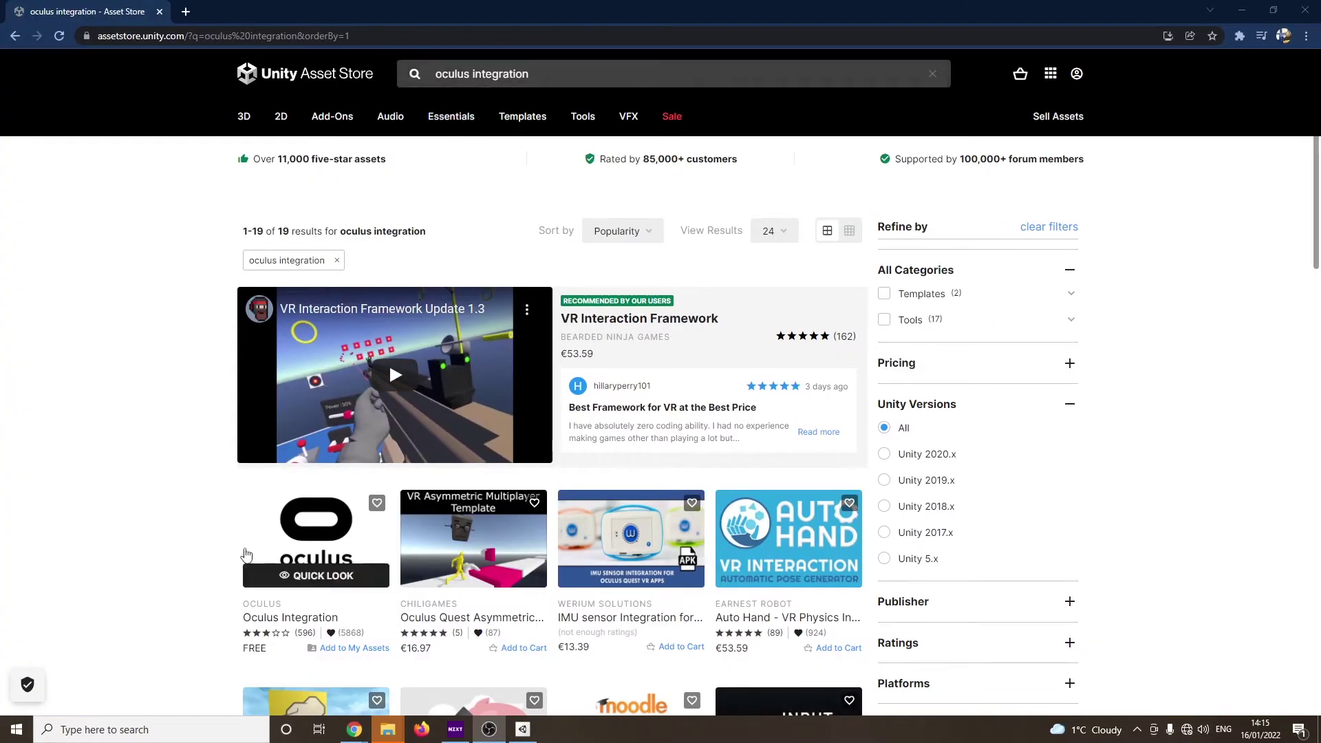
# - Examine the free Oculus Integration listing in the Unity Asset Store results, and return to Unity Hub
pyautogui.scroll(-2, 246, 554)
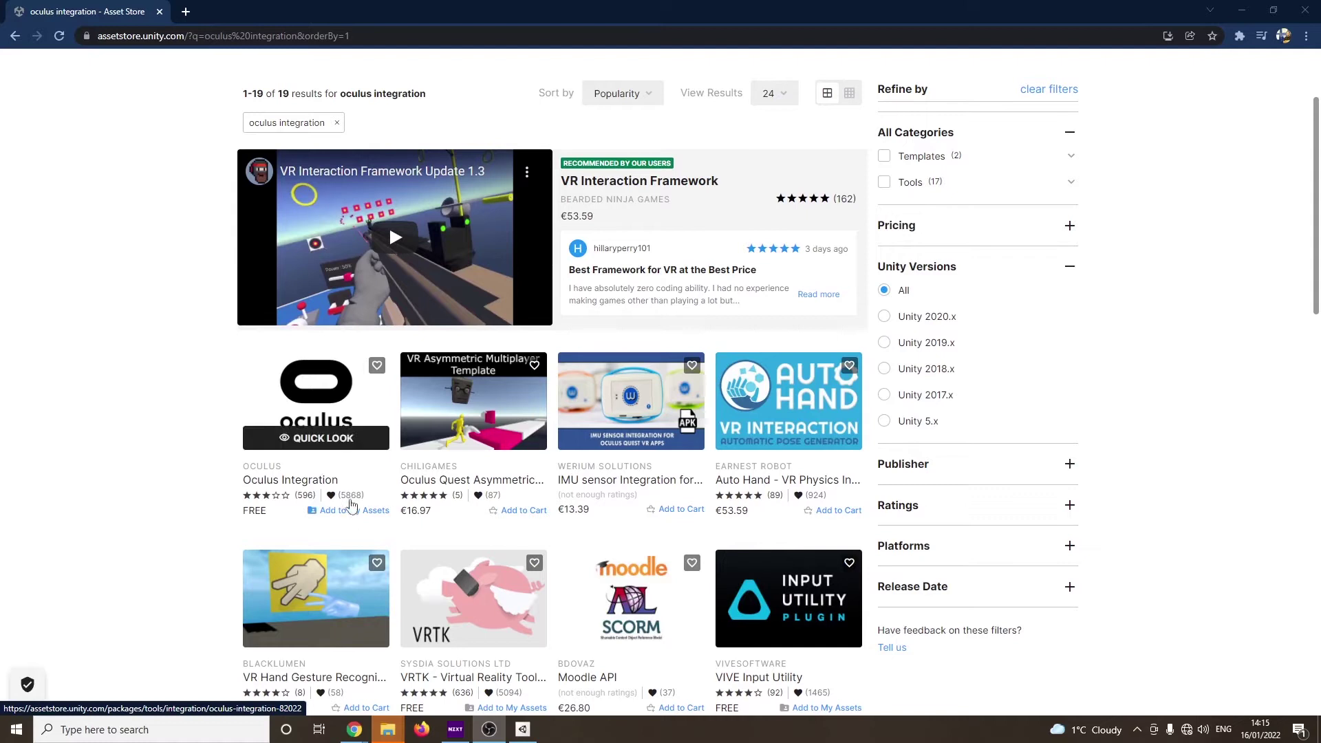
pyautogui.click(1238, 14)
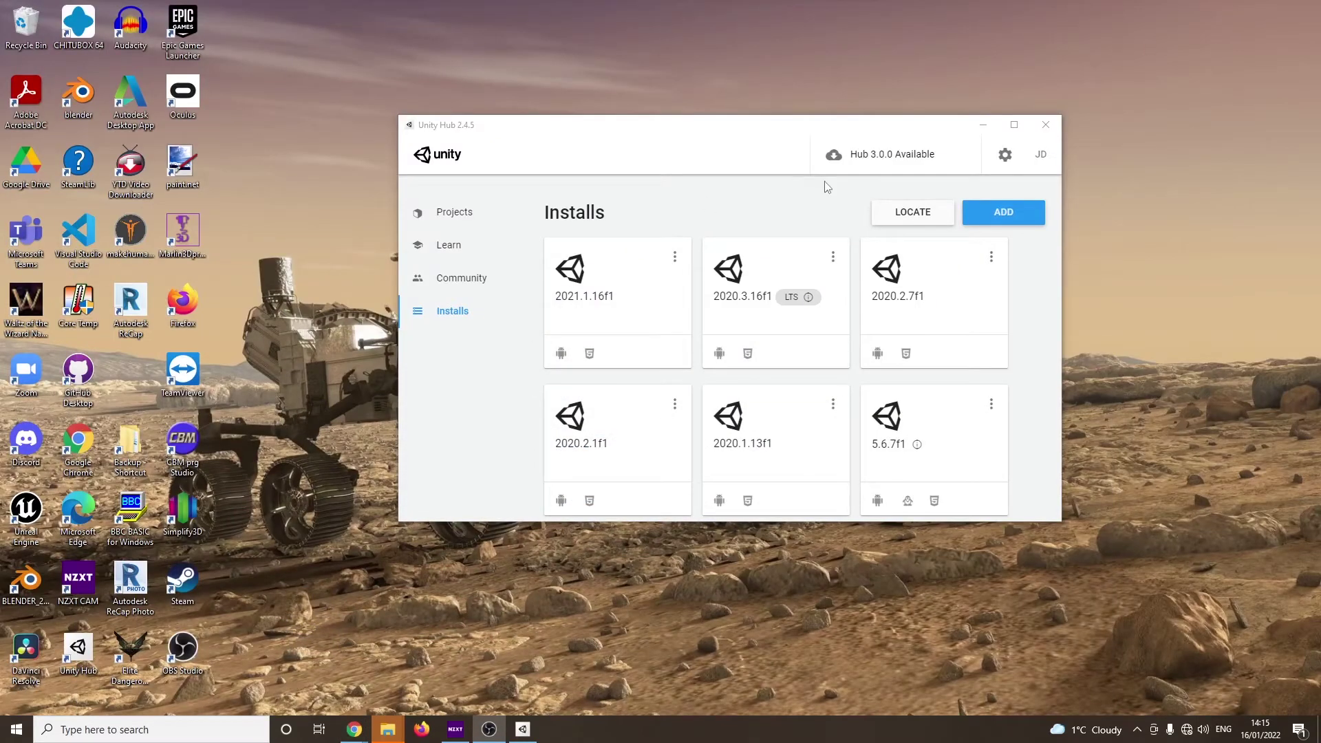
# - Create a new 3D project named QuestTest2022b in the UnityStuff folder
pyautogui.click(474, 213)
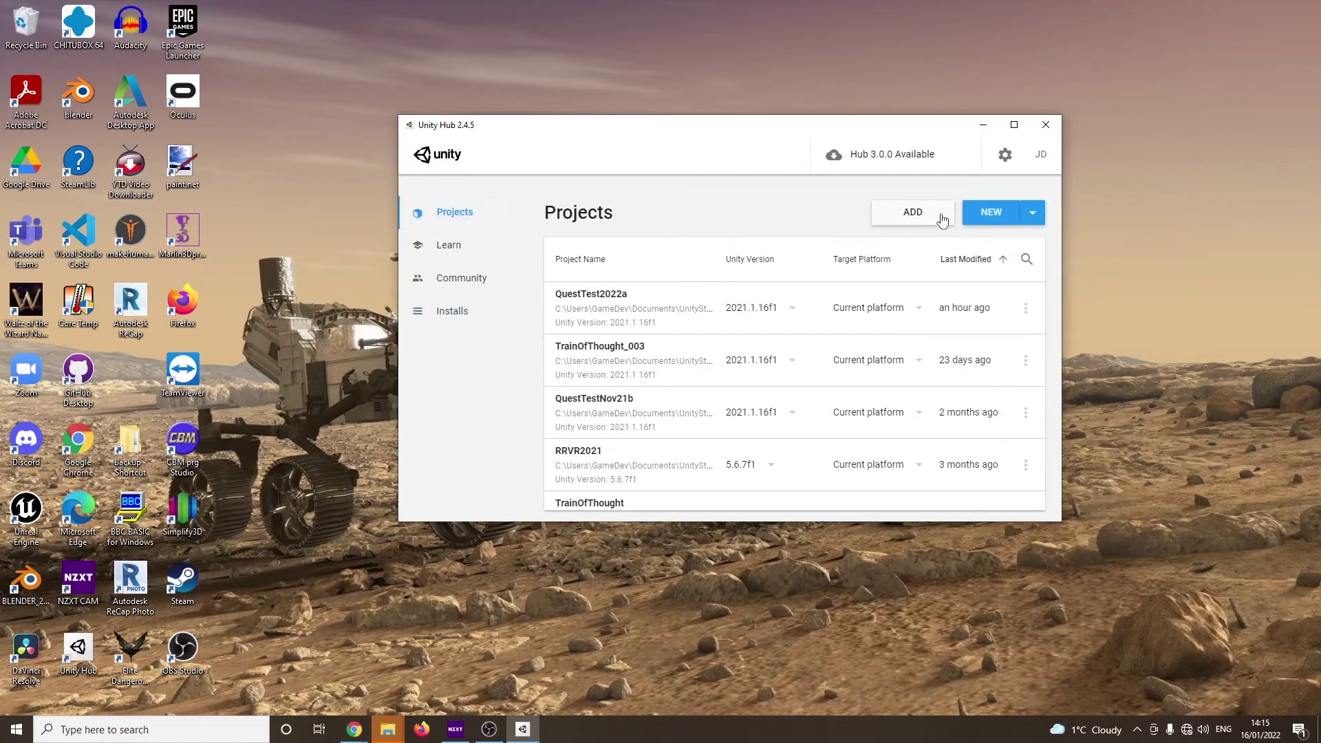
pyautogui.click(932, 213)
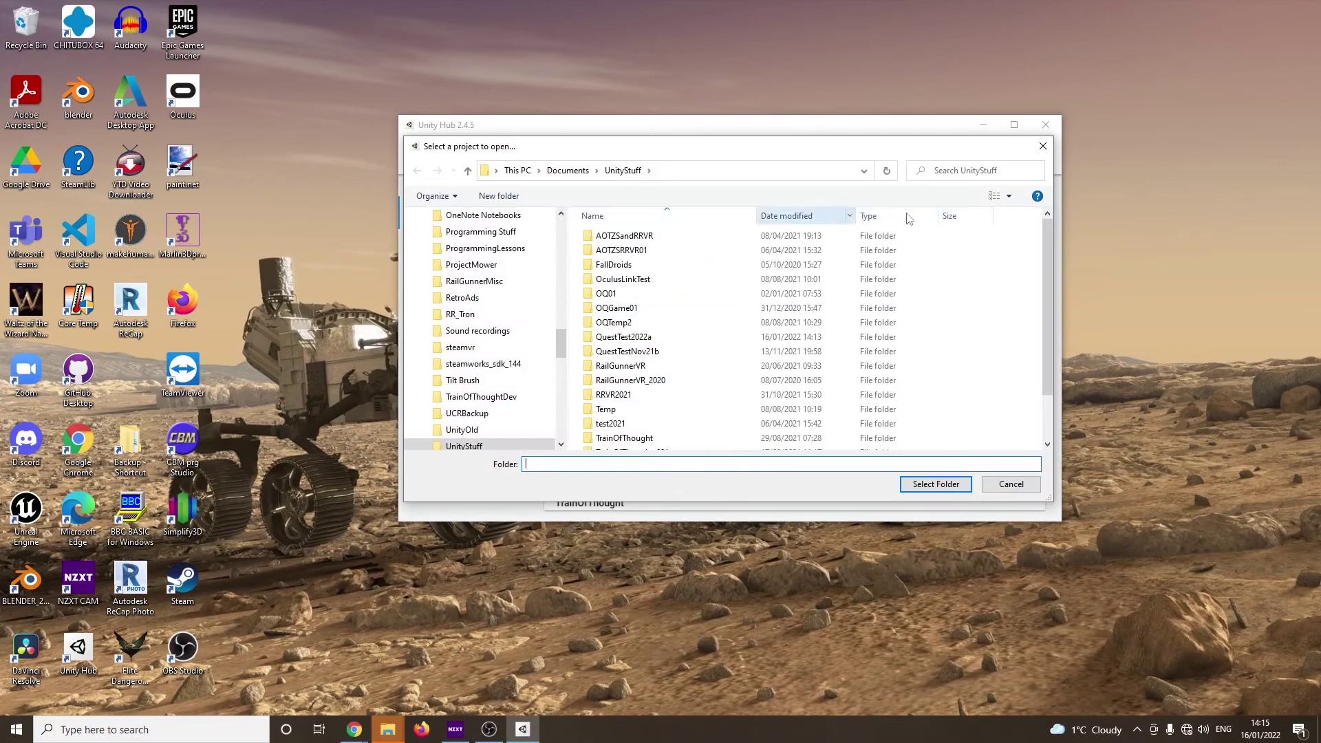
pyautogui.click(1011, 484)
pyautogui.click(1005, 219)
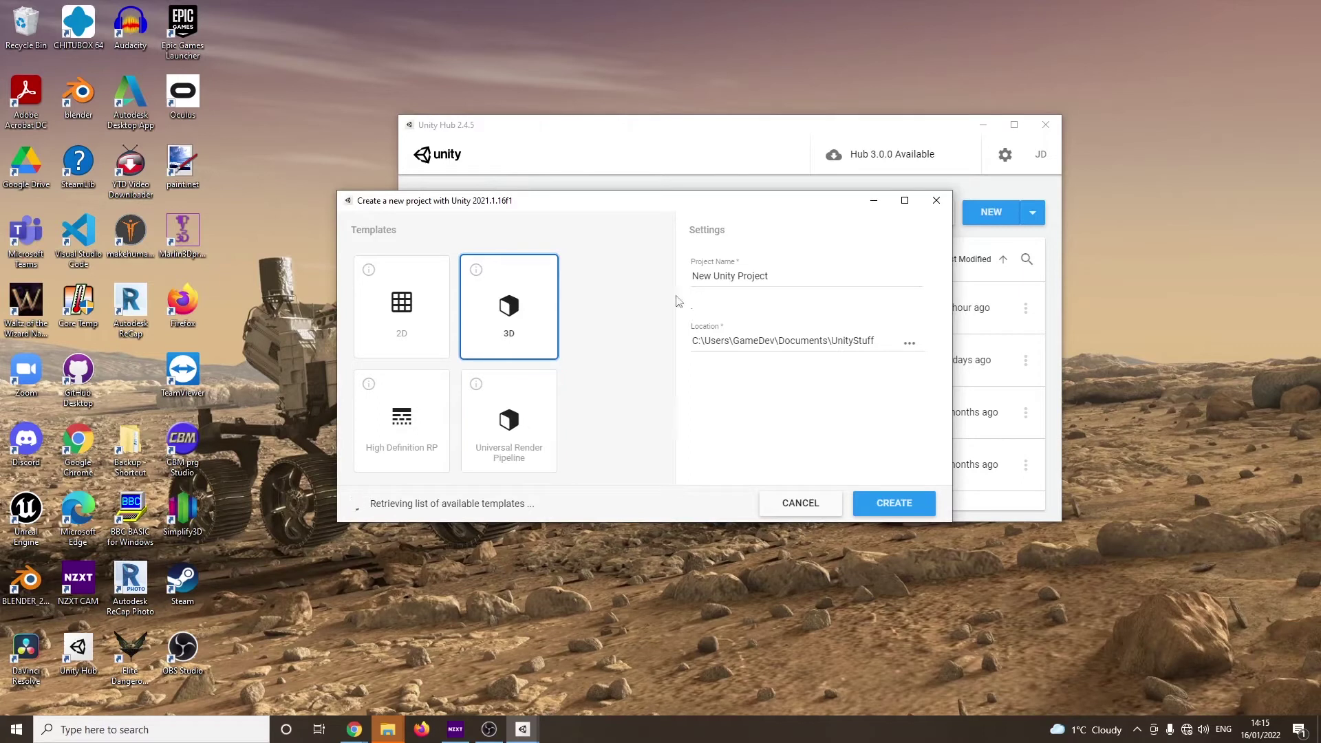
pyautogui.doubleClick(757, 276)
pyautogui.click(756, 276)
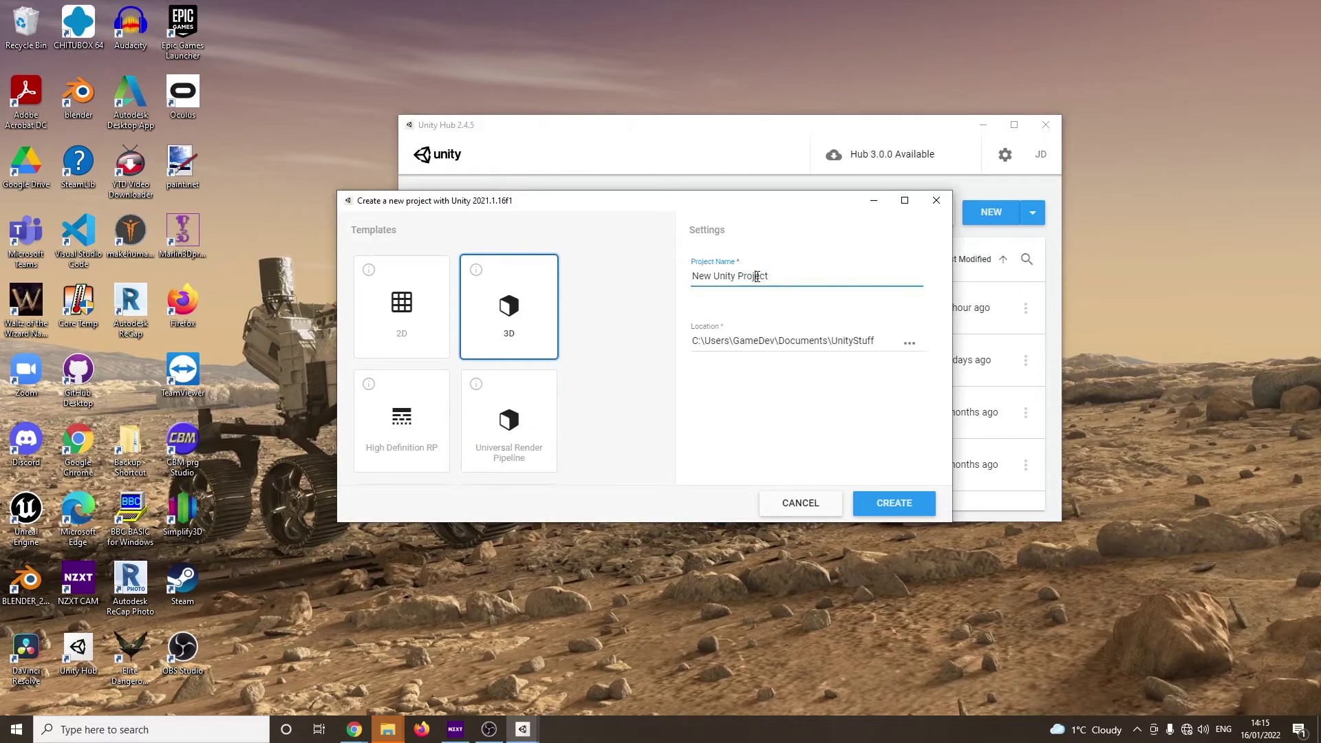
pyautogui.doubleClick(757, 276)
pyautogui.moveTo(757, 276); pyautogui.dragTo(662, 278)
pyautogui.write('Q')
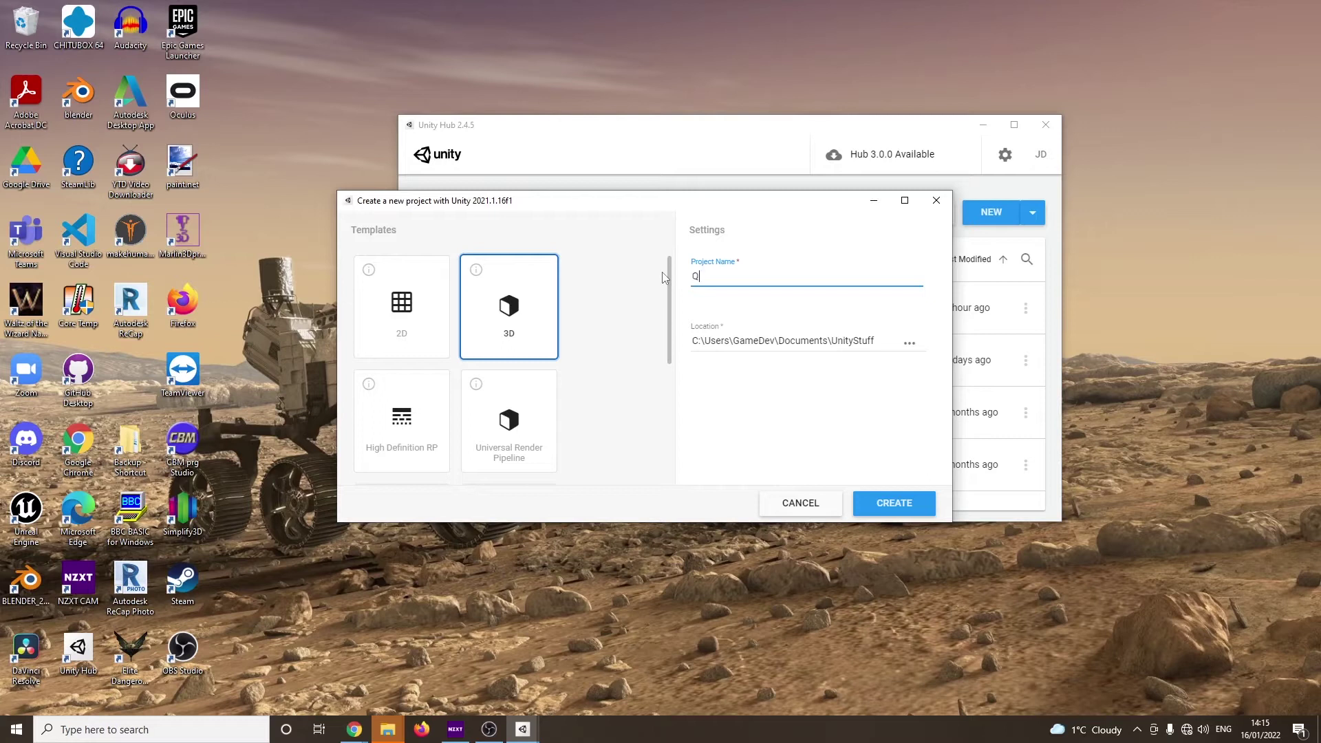
pyautogui.write('uestTest2022b')
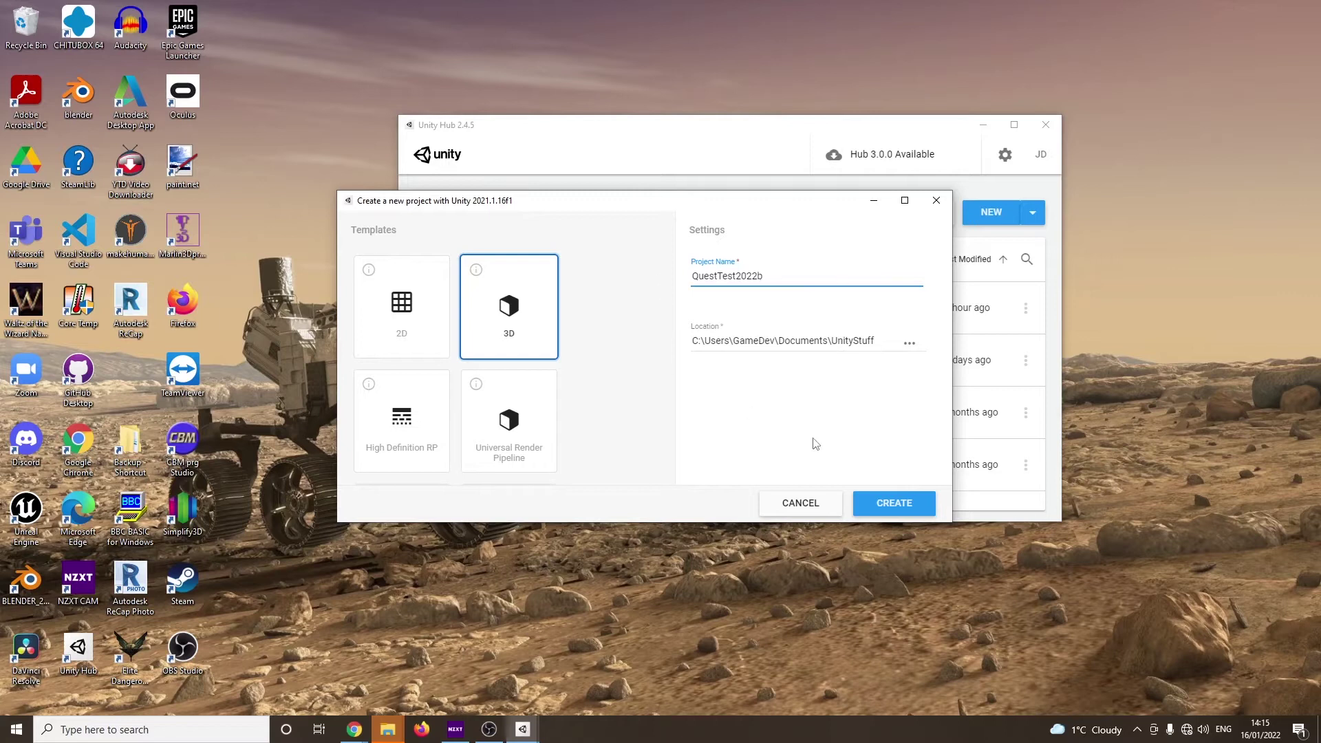
pyautogui.click(894, 504)
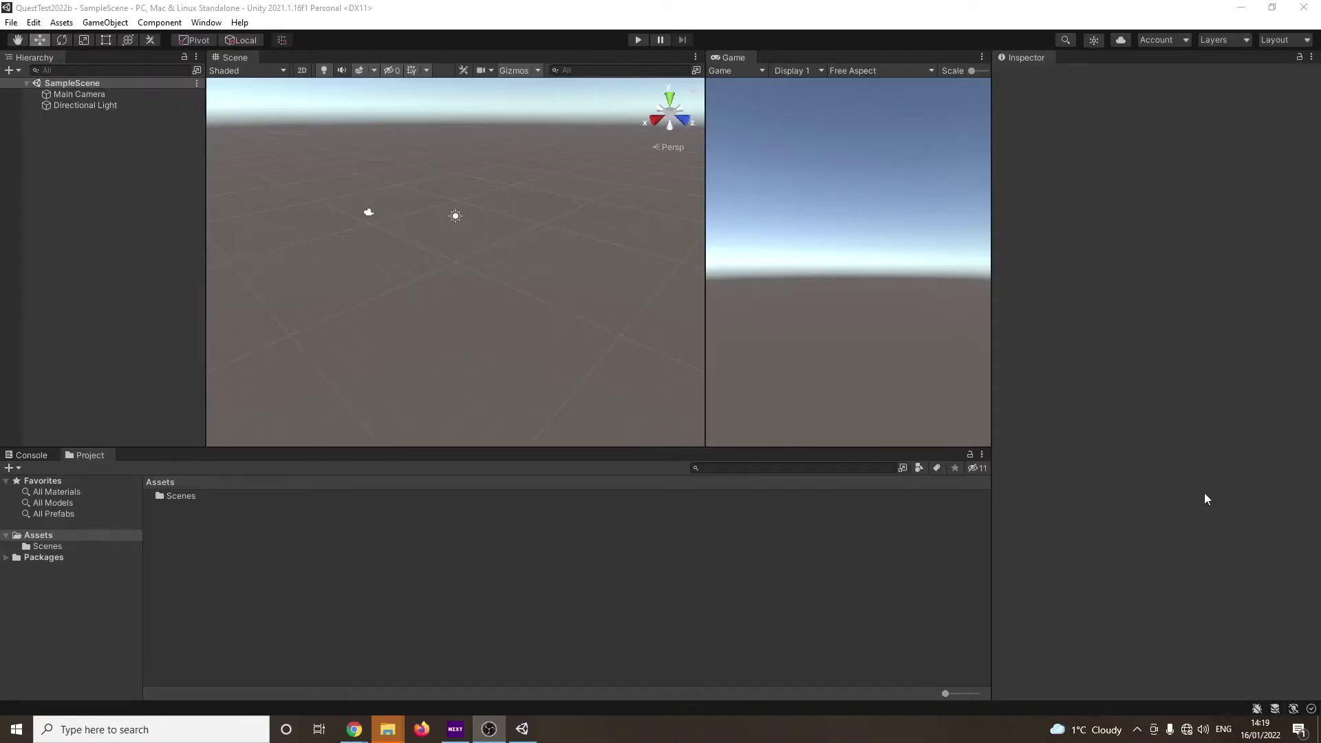
# - Switch the build platform to Android with texture compression set to ASTC
pyautogui.click(9, 23)
pyautogui.click(124, 192)
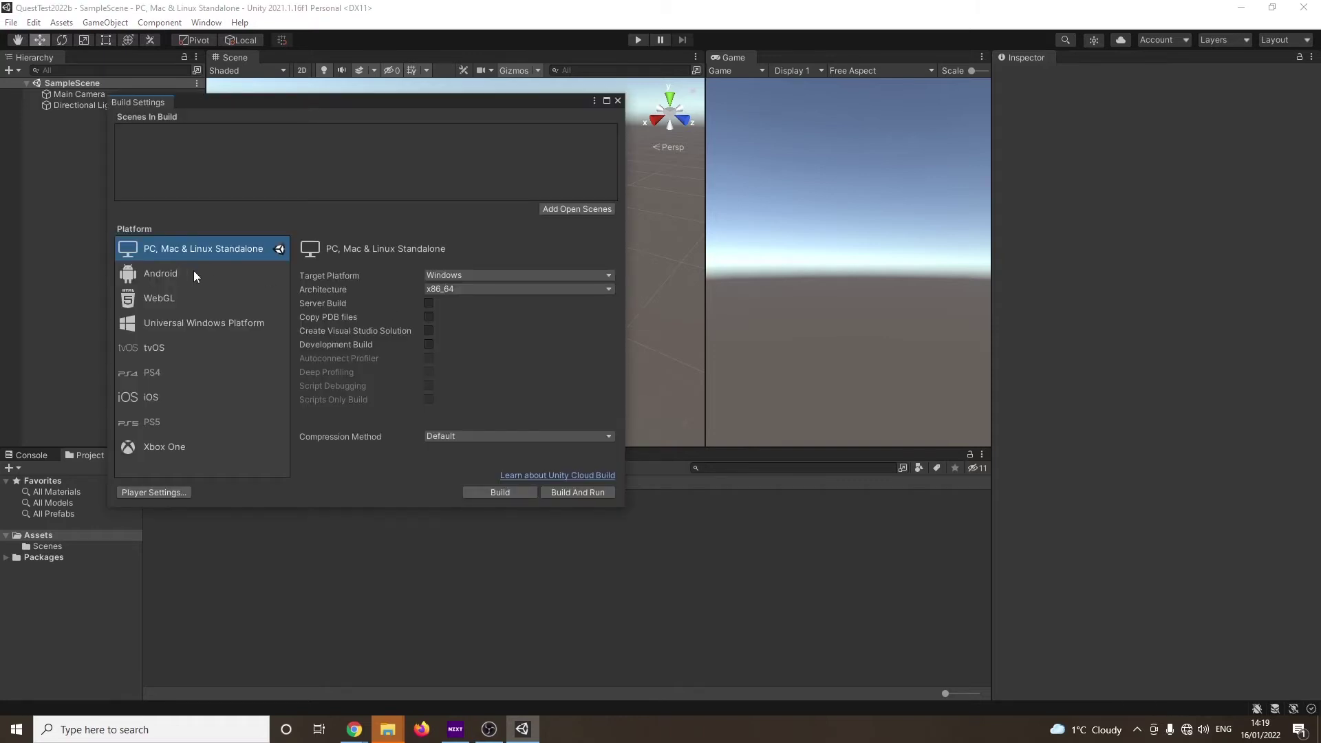
pyautogui.click(193, 274)
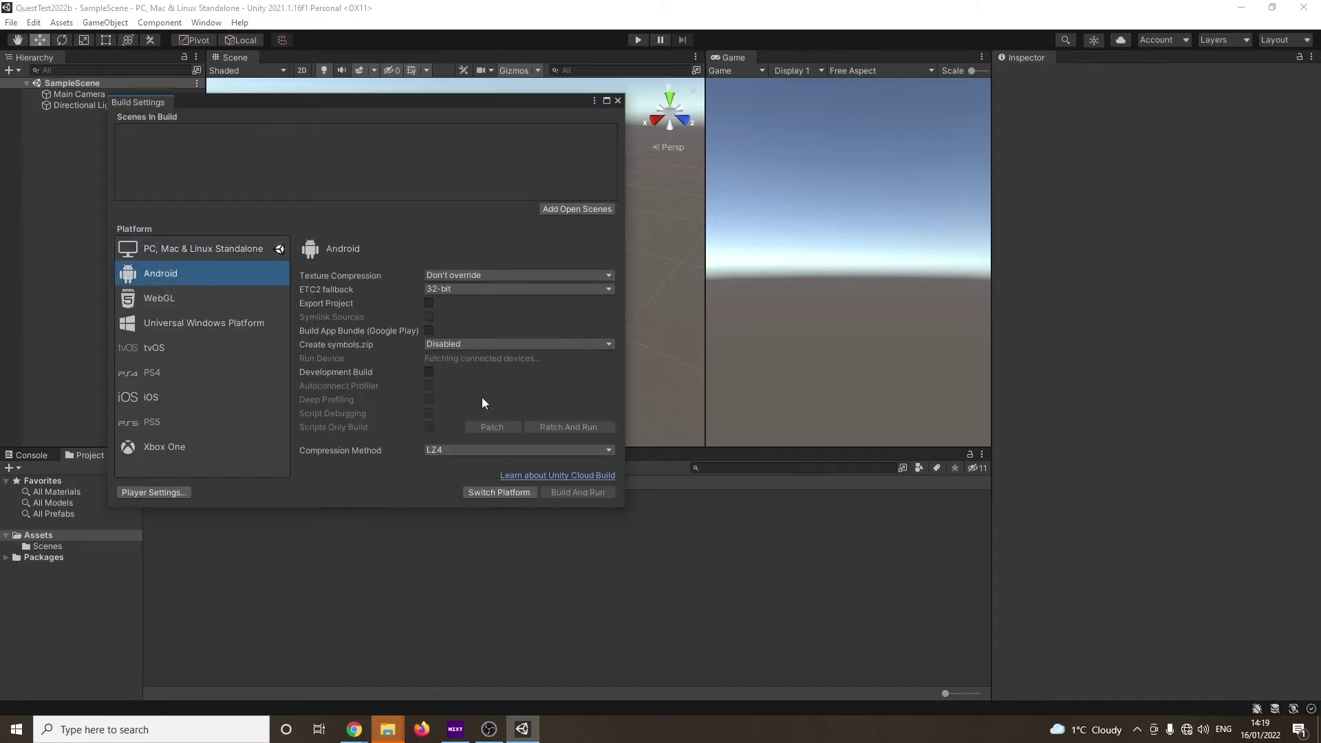
pyautogui.click(460, 273)
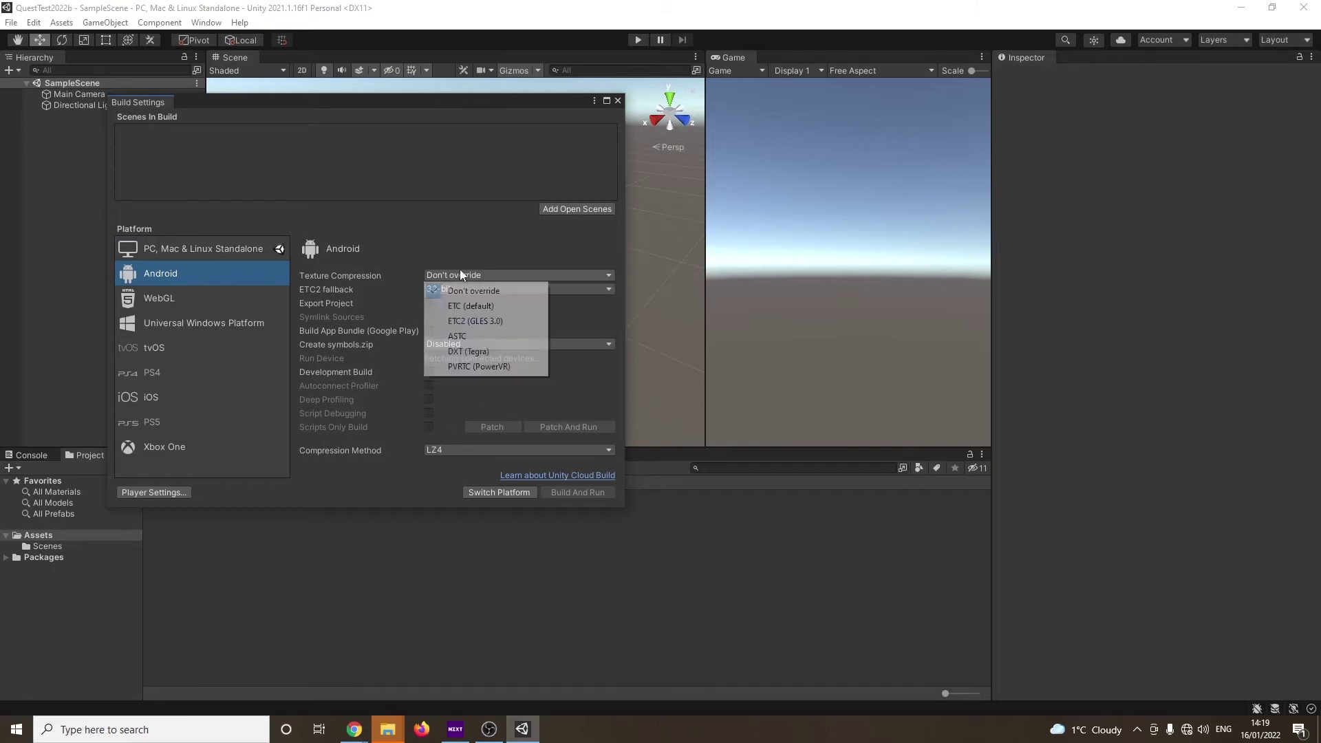
pyautogui.click(461, 336)
pyautogui.click(519, 490)
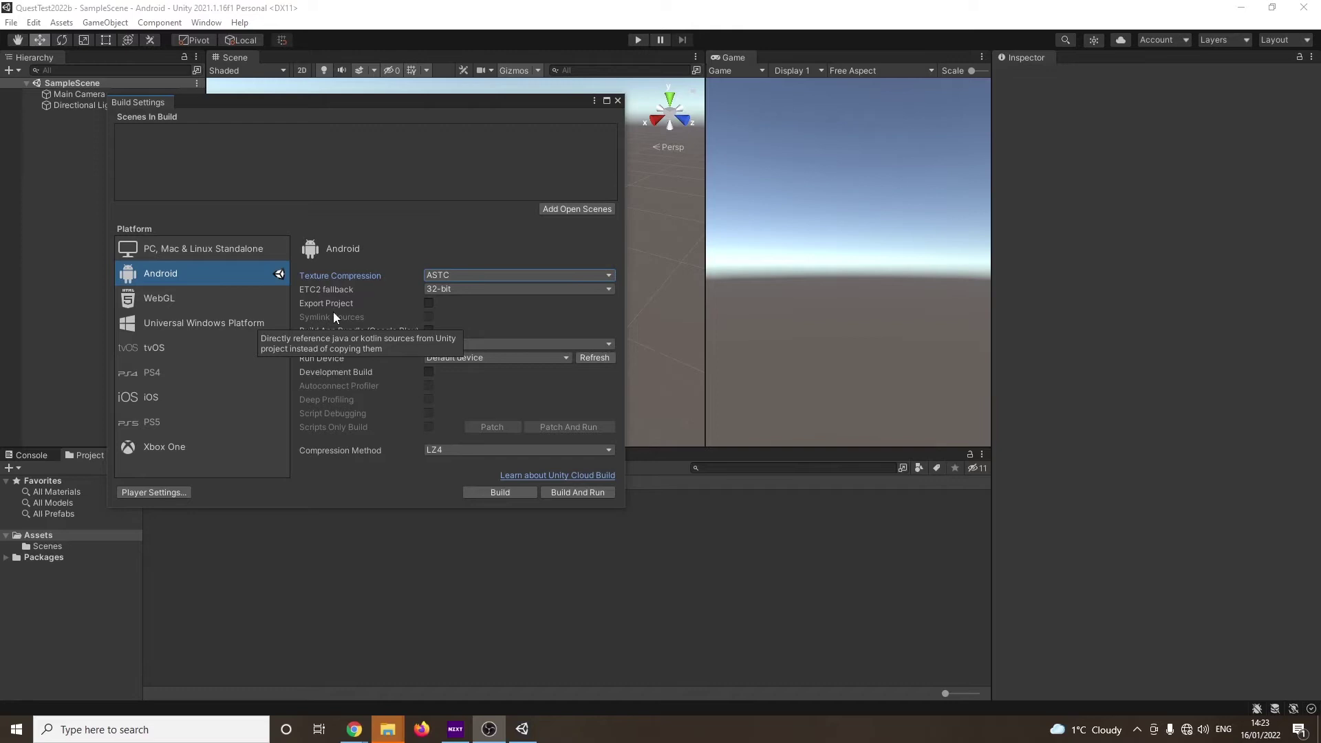
# - Install XR Plugin Management in the project settings and enable the Oculus plug-in provider for Android
pyautogui.click(179, 492)
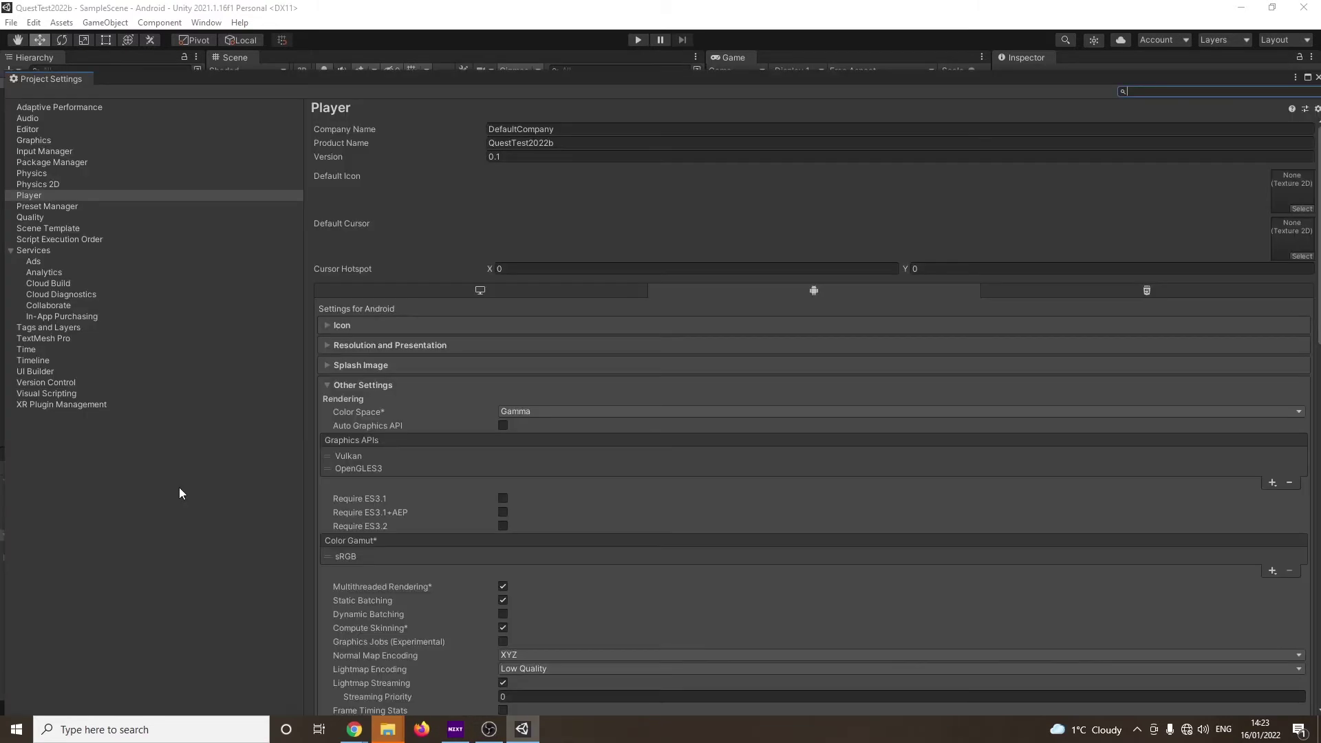
pyautogui.click(101, 407)
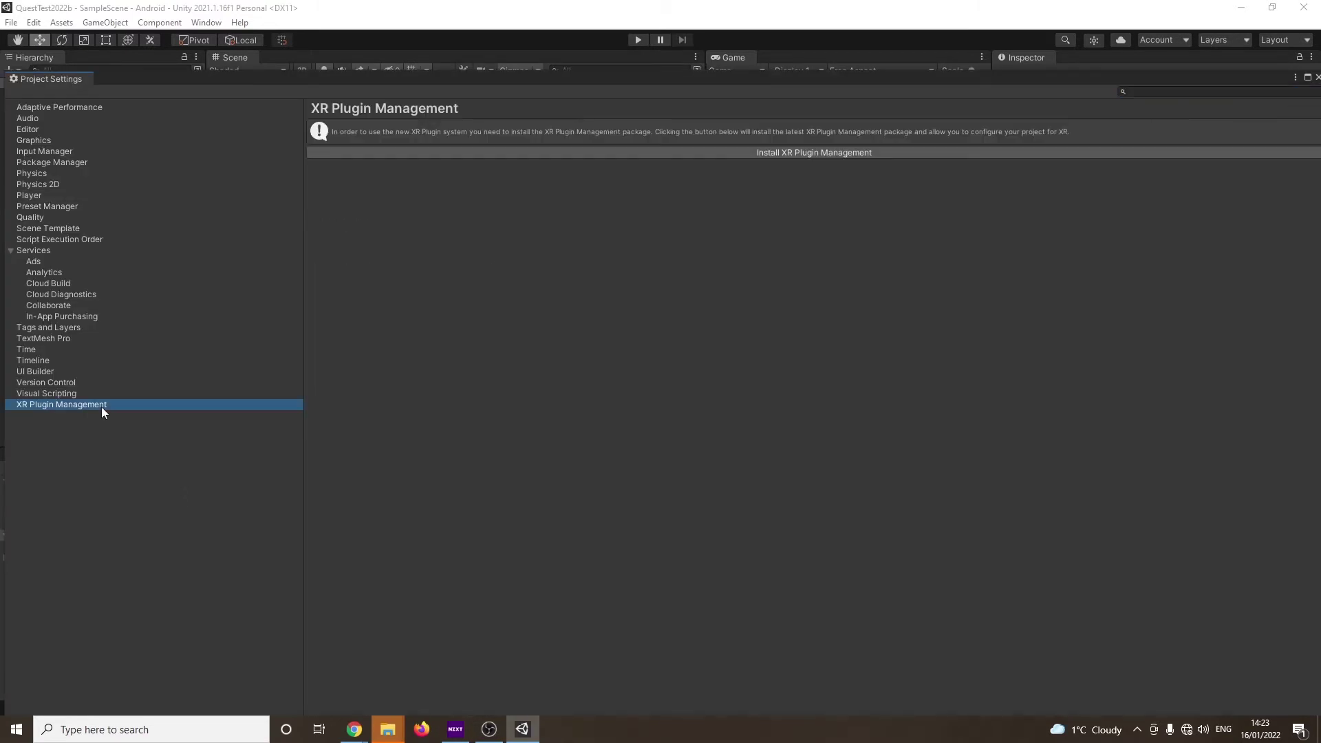
pyautogui.click(816, 152)
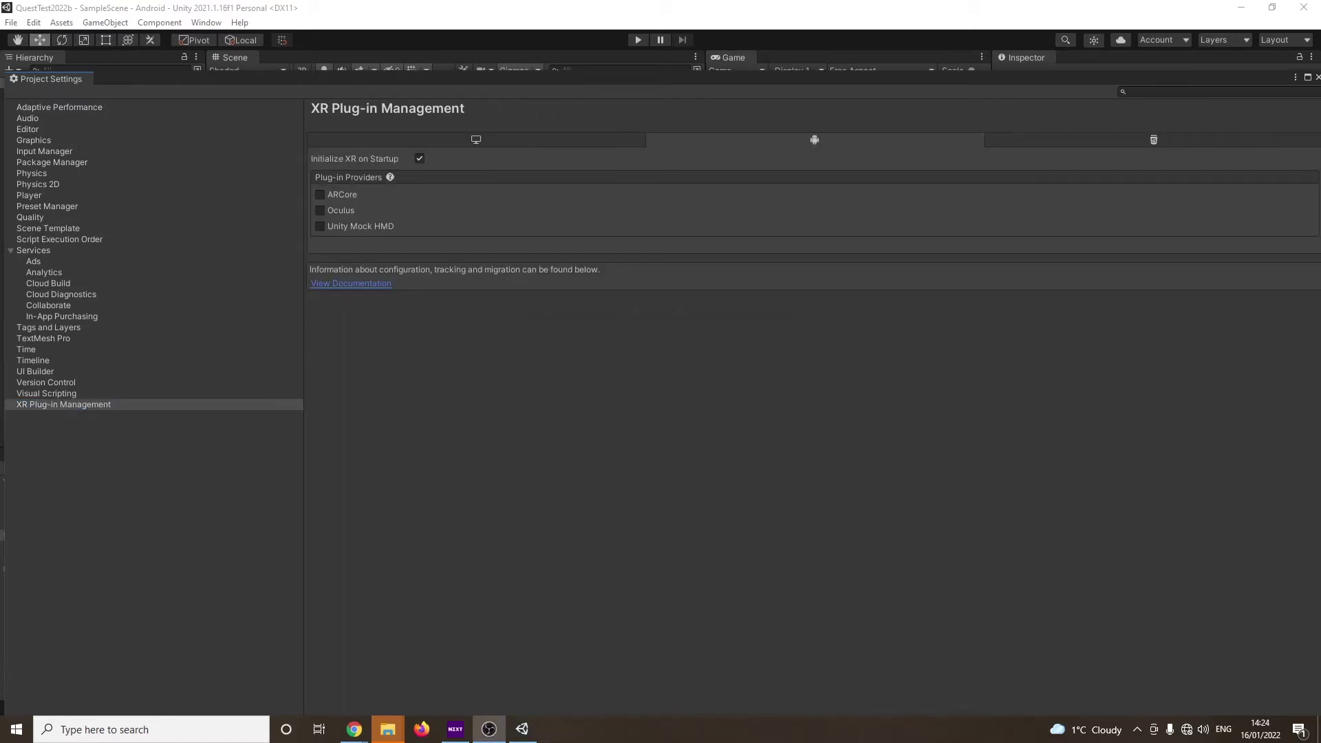
pyautogui.click(348, 209)
pyautogui.click(1317, 77)
# - Import the complete Oculus Integration package from My Assets in the Package Manager
pyautogui.click(206, 22)
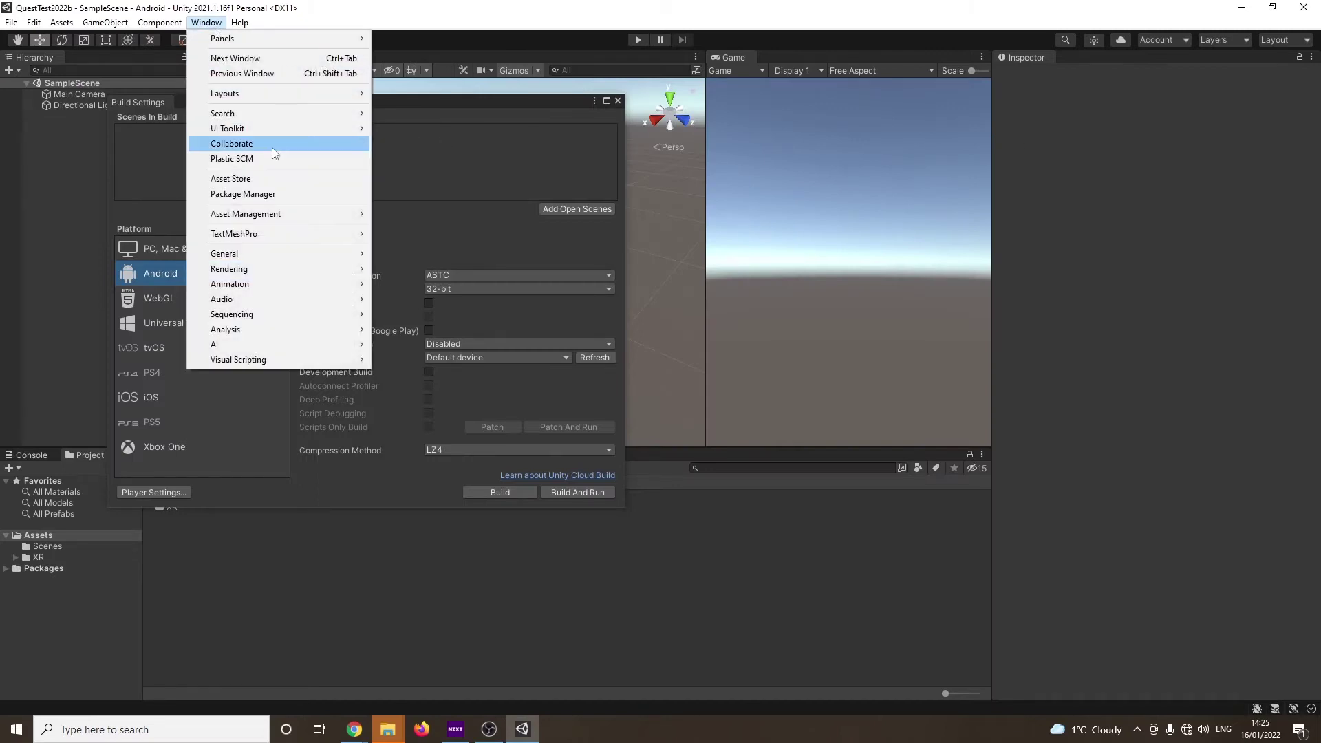
pyautogui.click(295, 194)
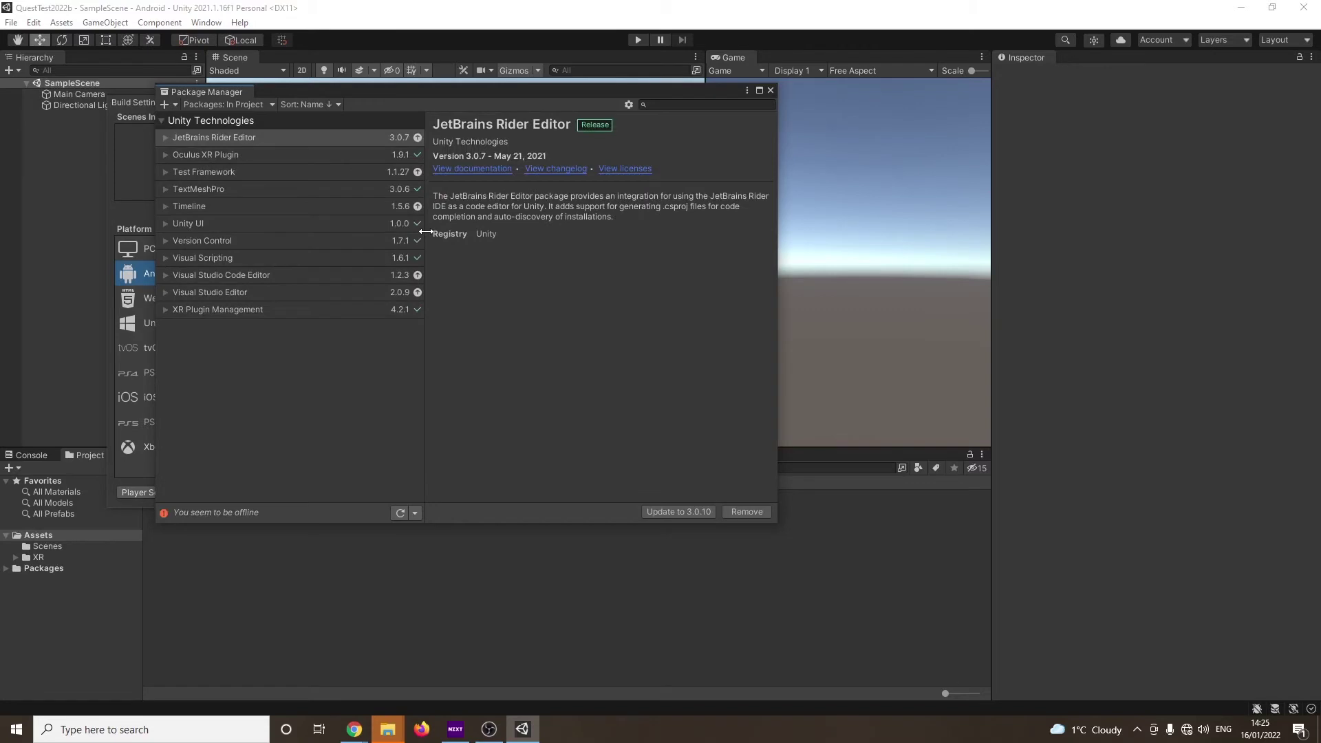
pyautogui.click(249, 105)
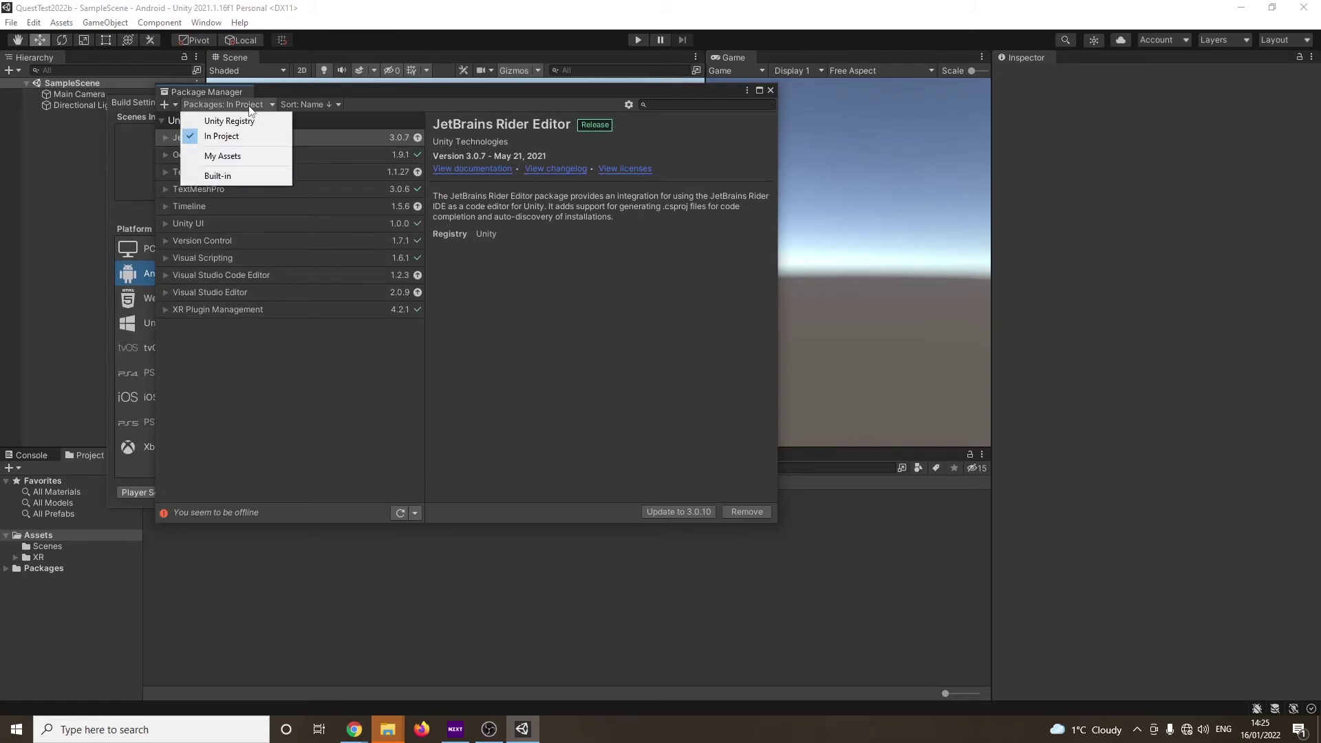
pyautogui.click(239, 156)
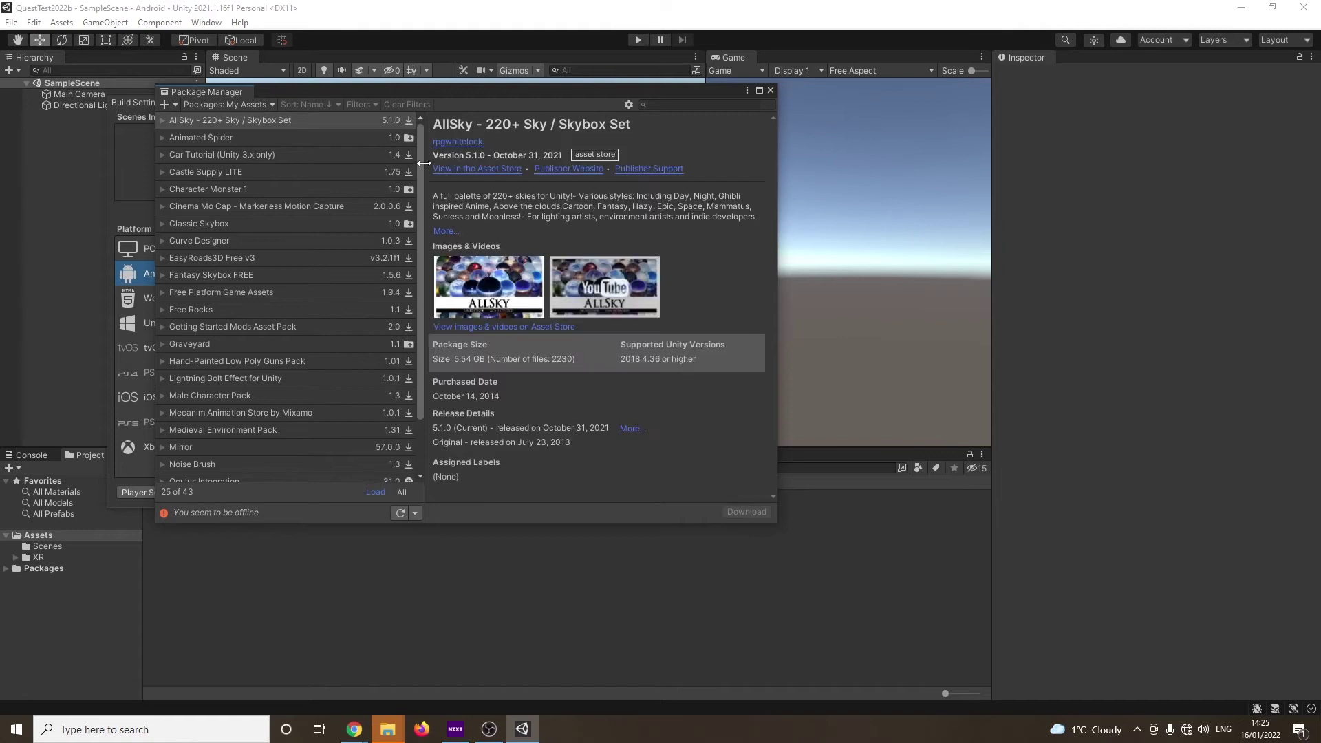
pyautogui.moveTo(420, 163); pyautogui.dragTo(412, 261)
pyautogui.click(231, 419)
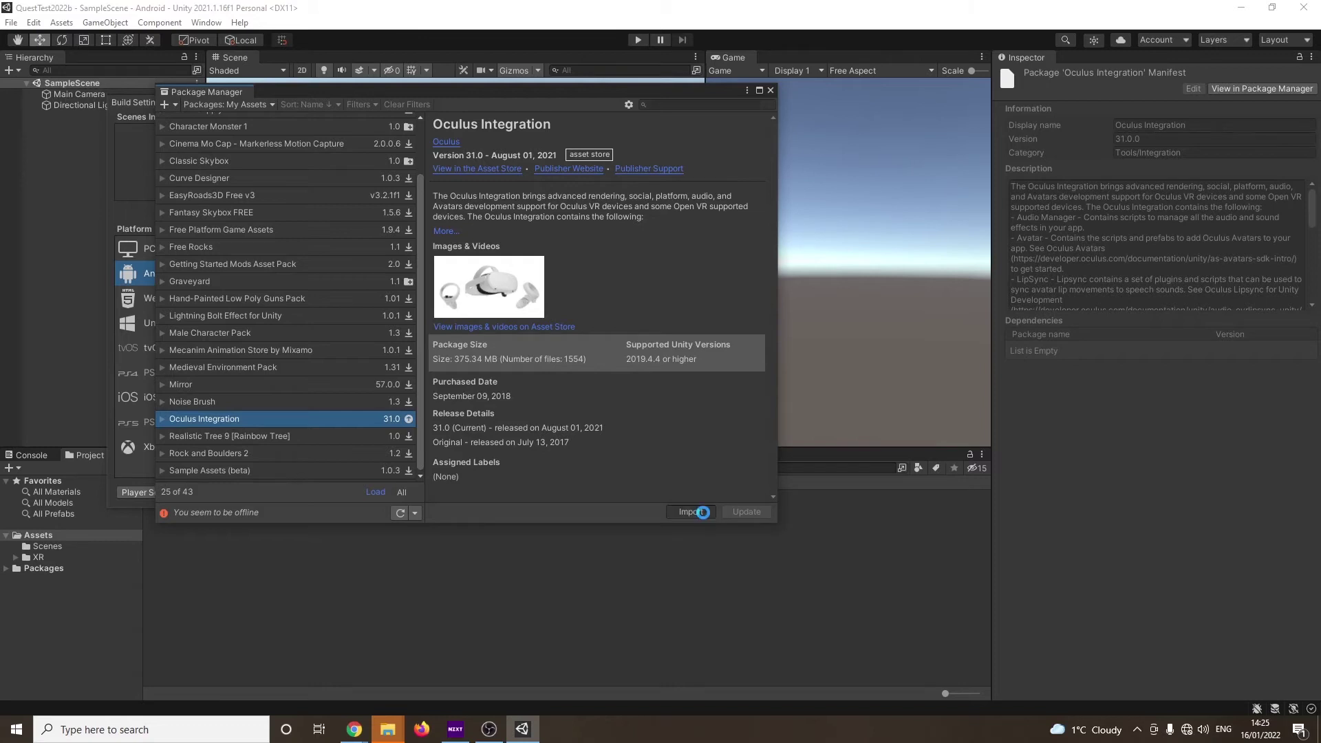
pyautogui.click(703, 512)
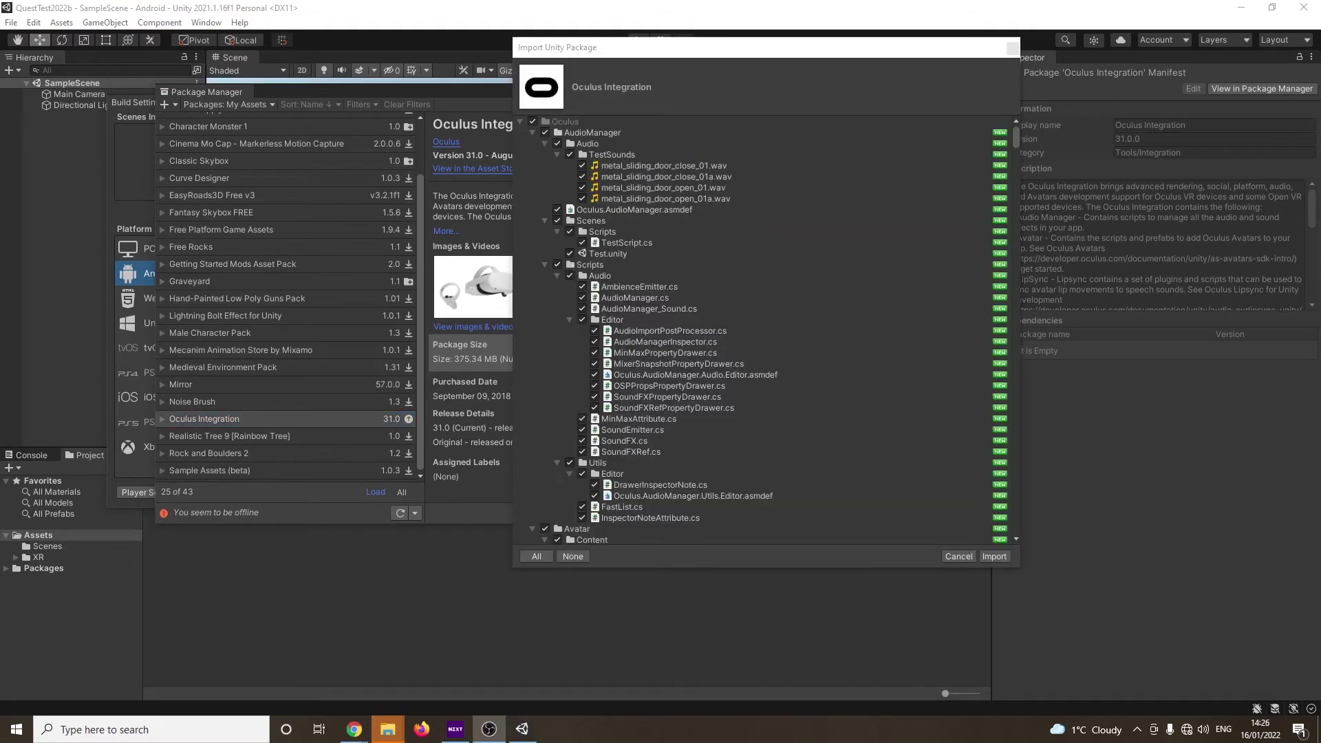
pyautogui.scroll(-20, 809, 229)
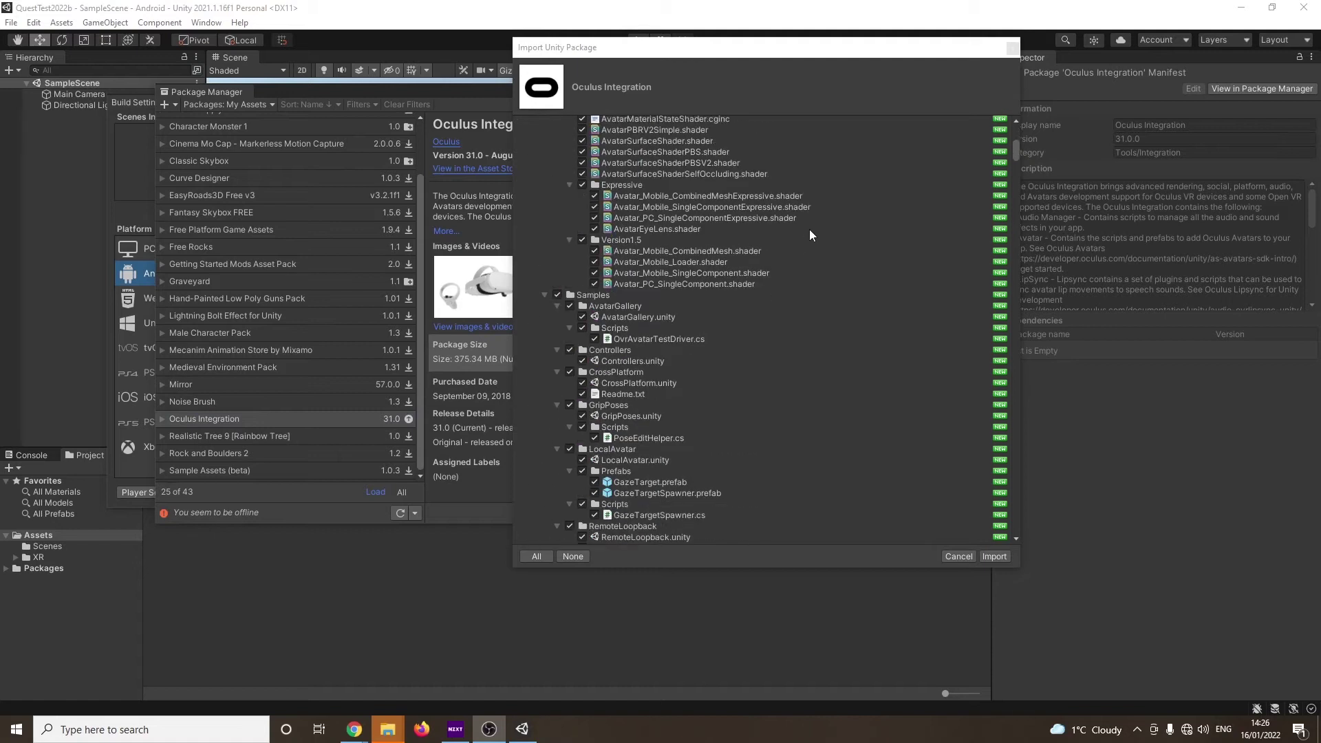
pyautogui.click(992, 555)
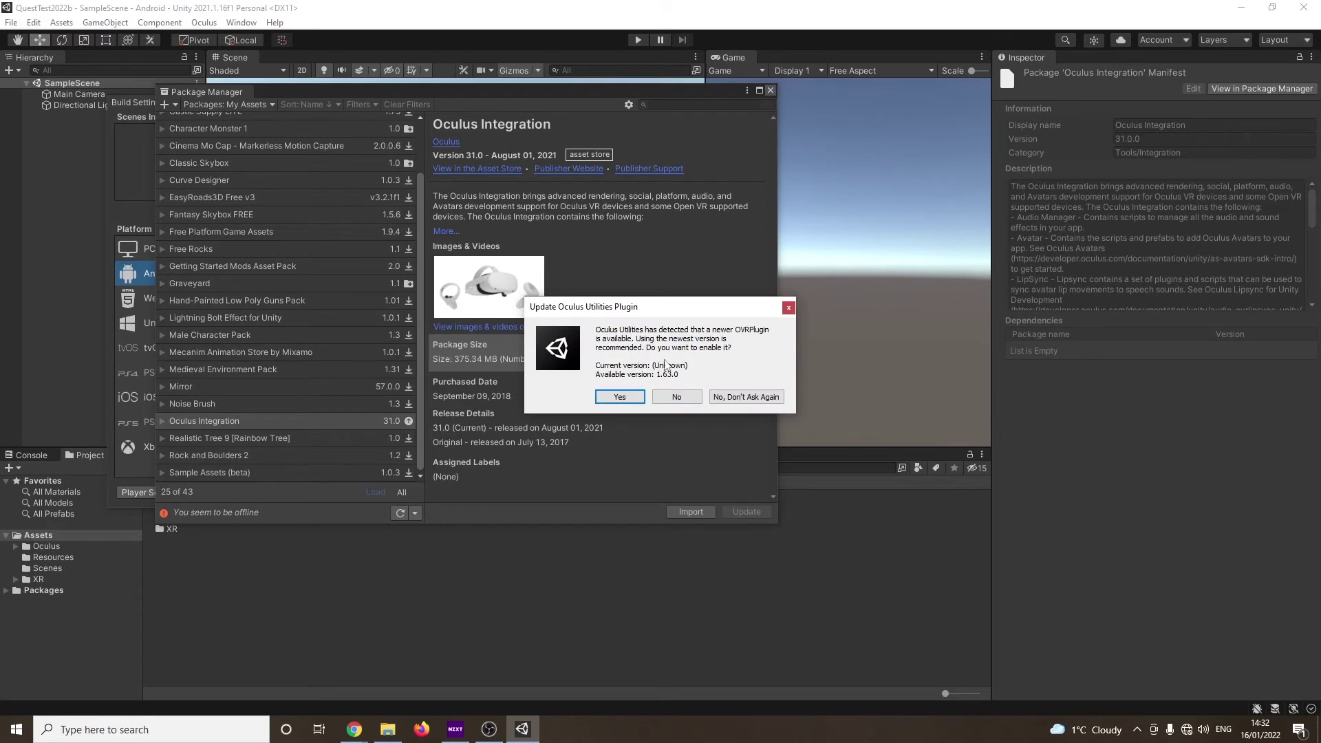
# - Decline the OVRPlugin update and the spatializer plugin upgrade, and close the Package Manager and Build Settings
pyautogui.click(677, 397)
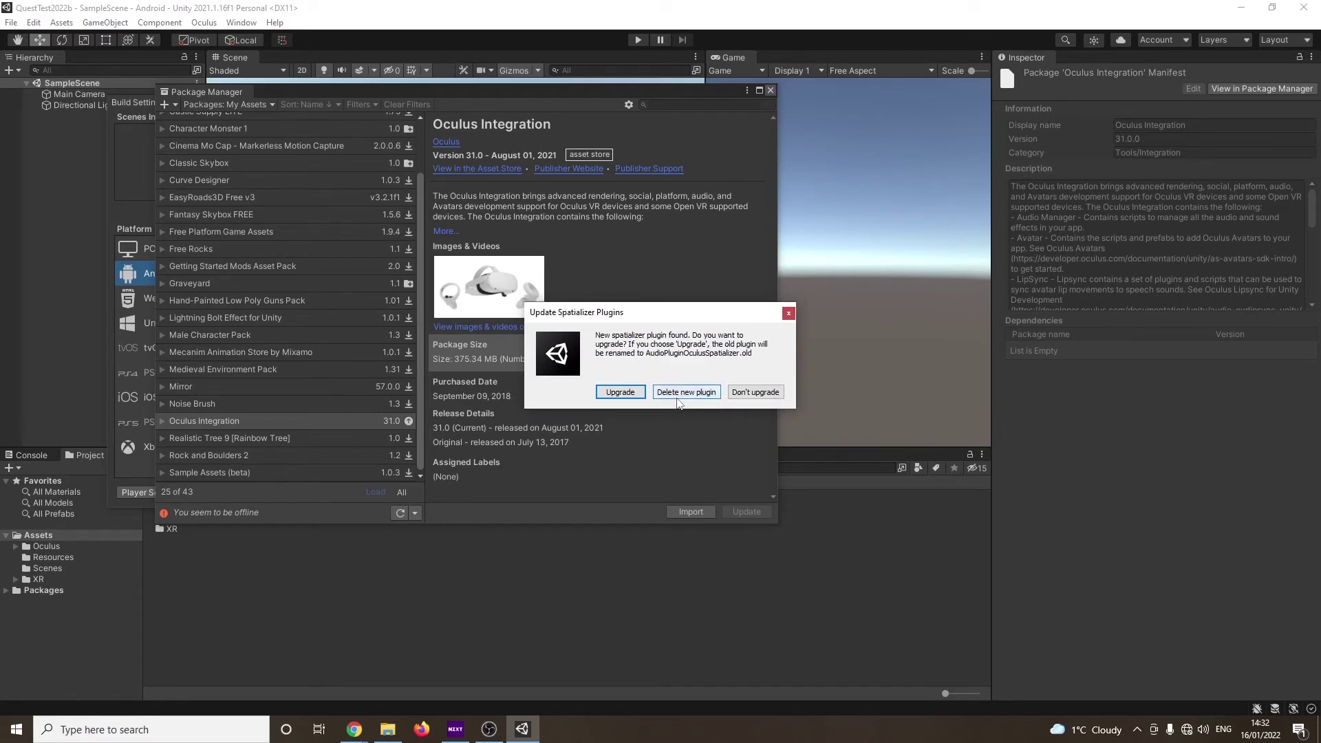
pyautogui.click(761, 391)
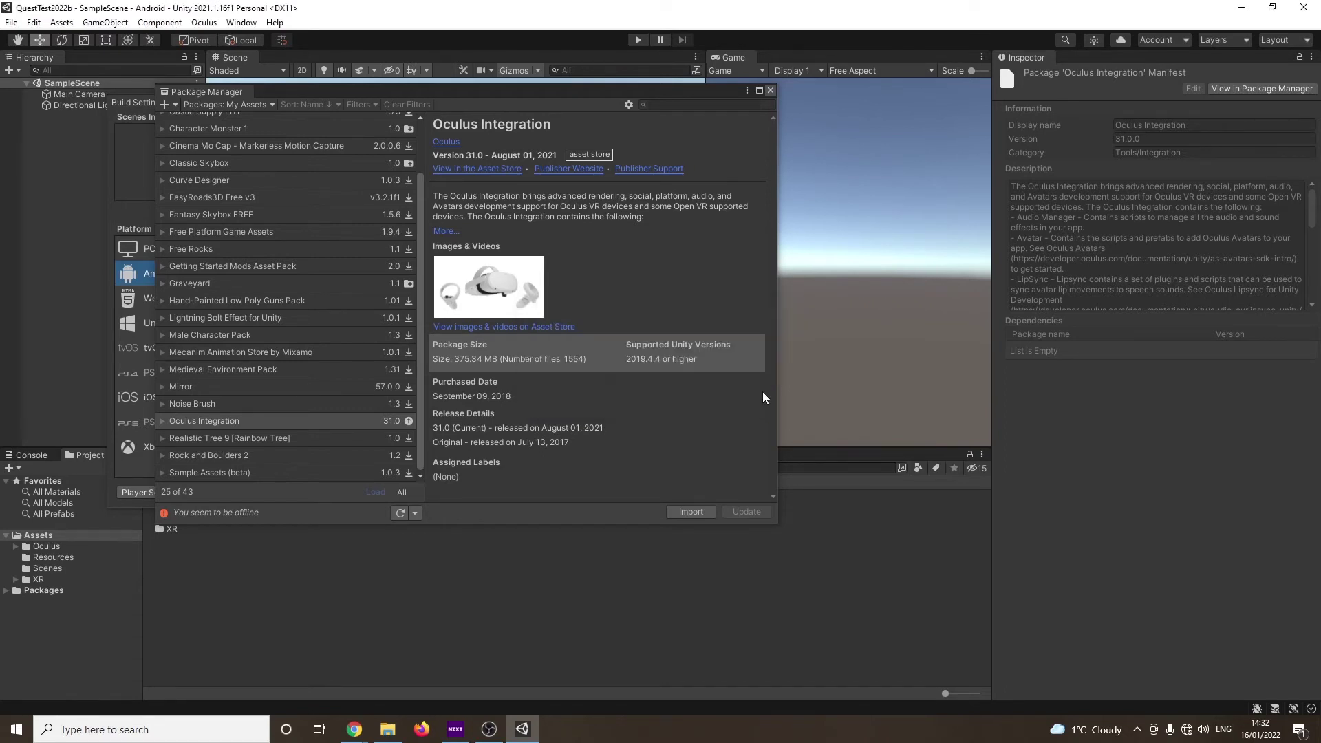
pyautogui.click(771, 90)
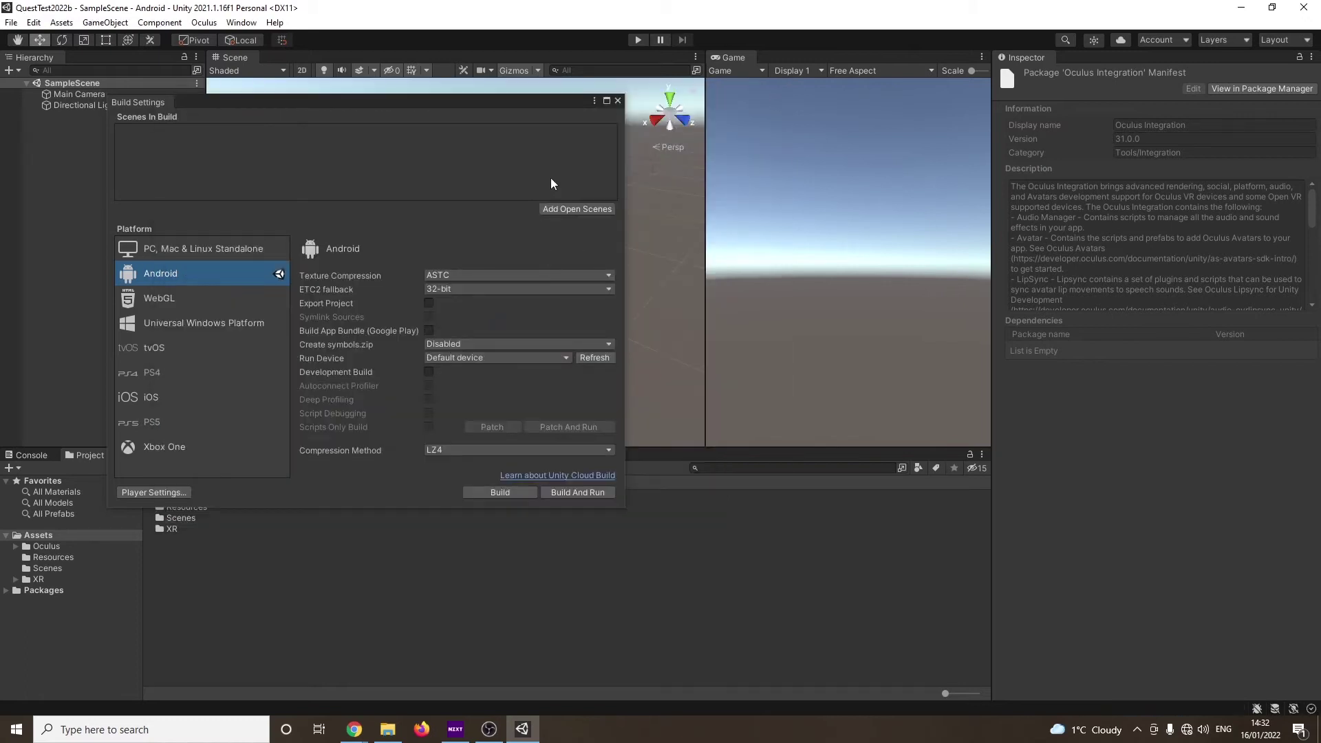
pyautogui.click(618, 101)
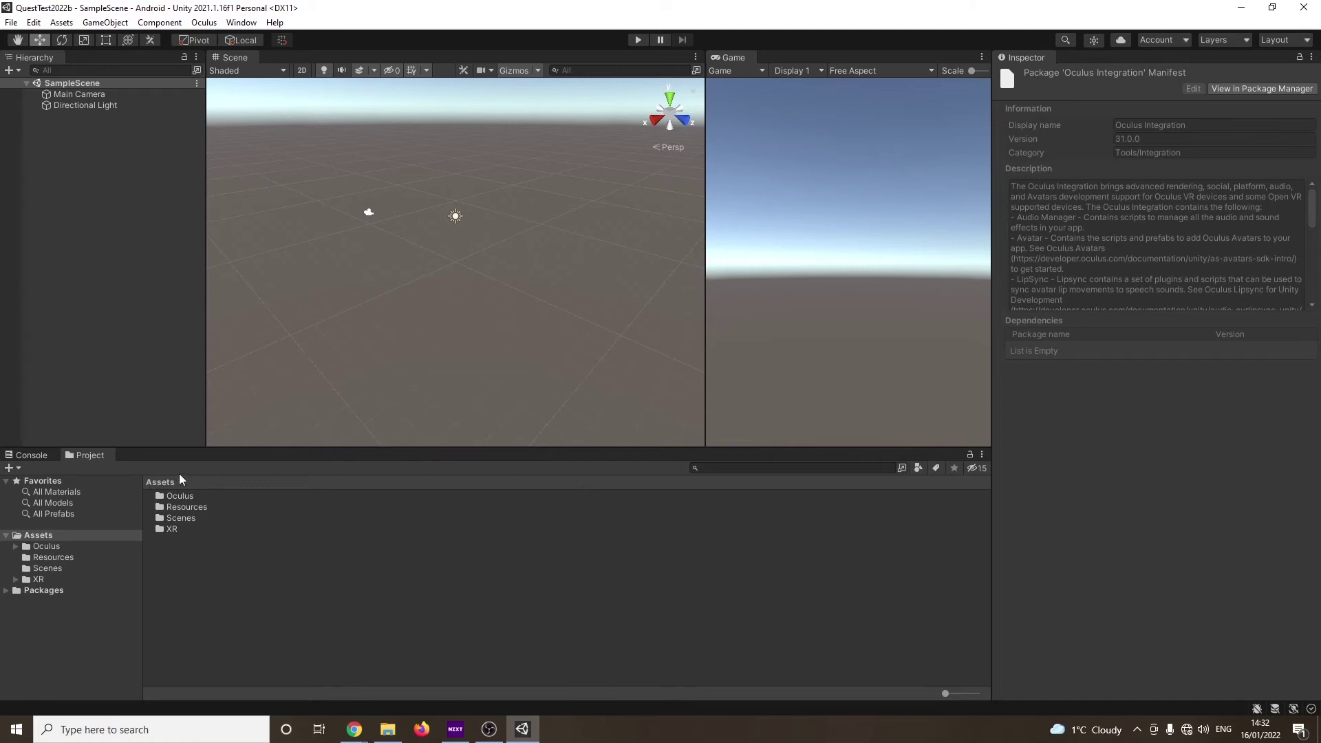
# - Add a plane to the scene and scale it uniformly to about 1.9
pyautogui.doubleClick(191, 497)
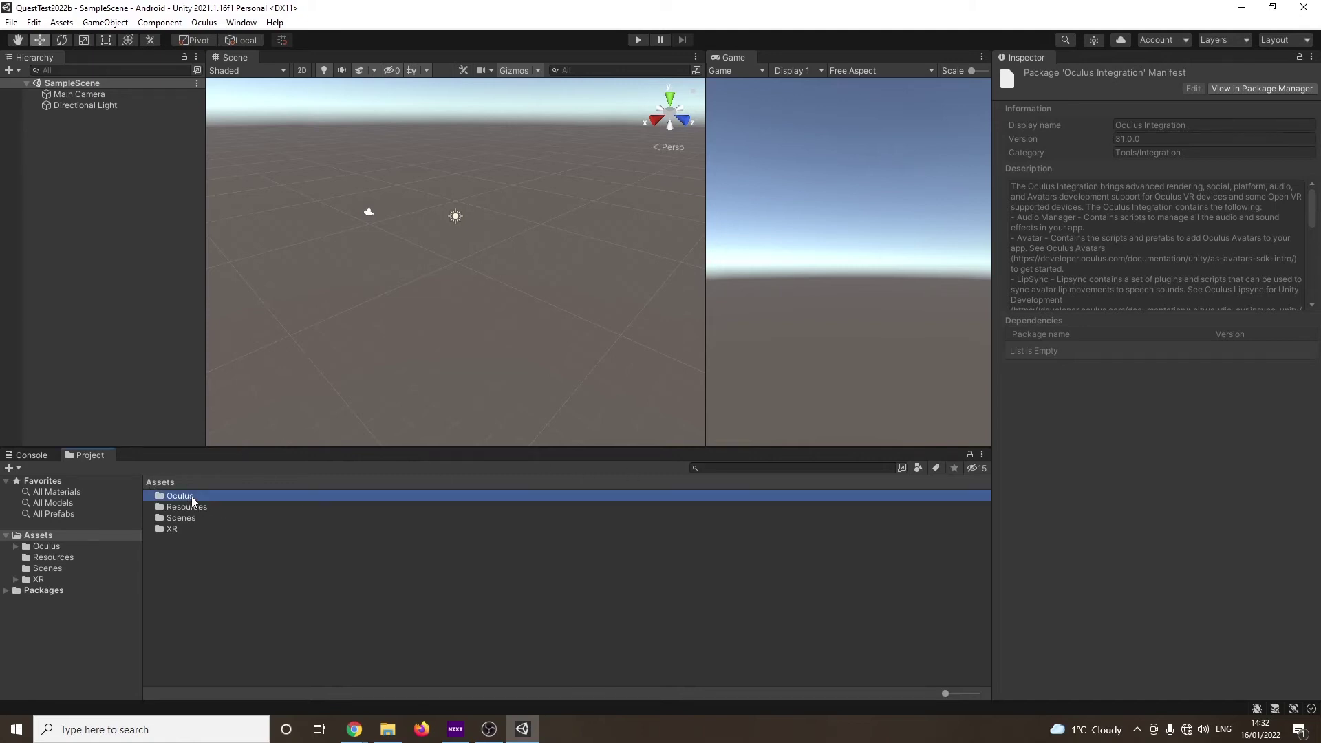
pyautogui.click(105, 23)
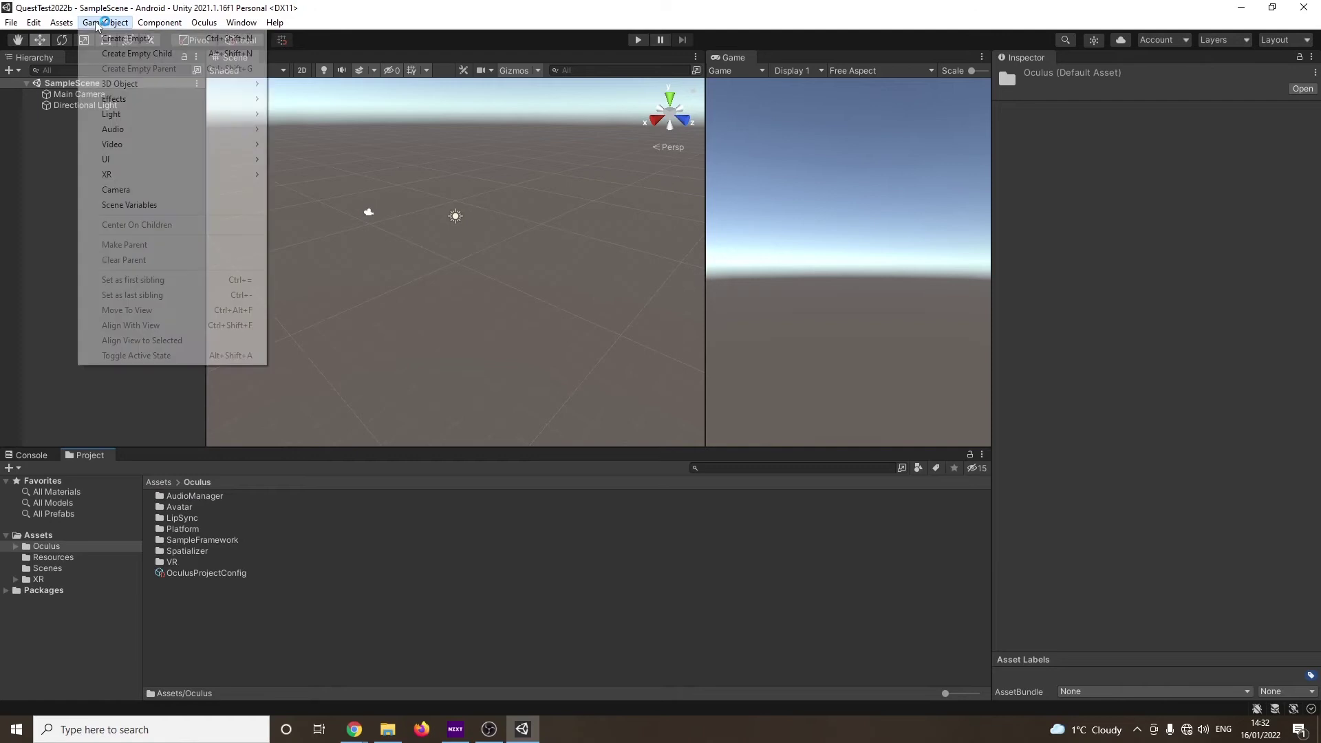
pyautogui.click(142, 22)
pyautogui.moveTo(121, 26)
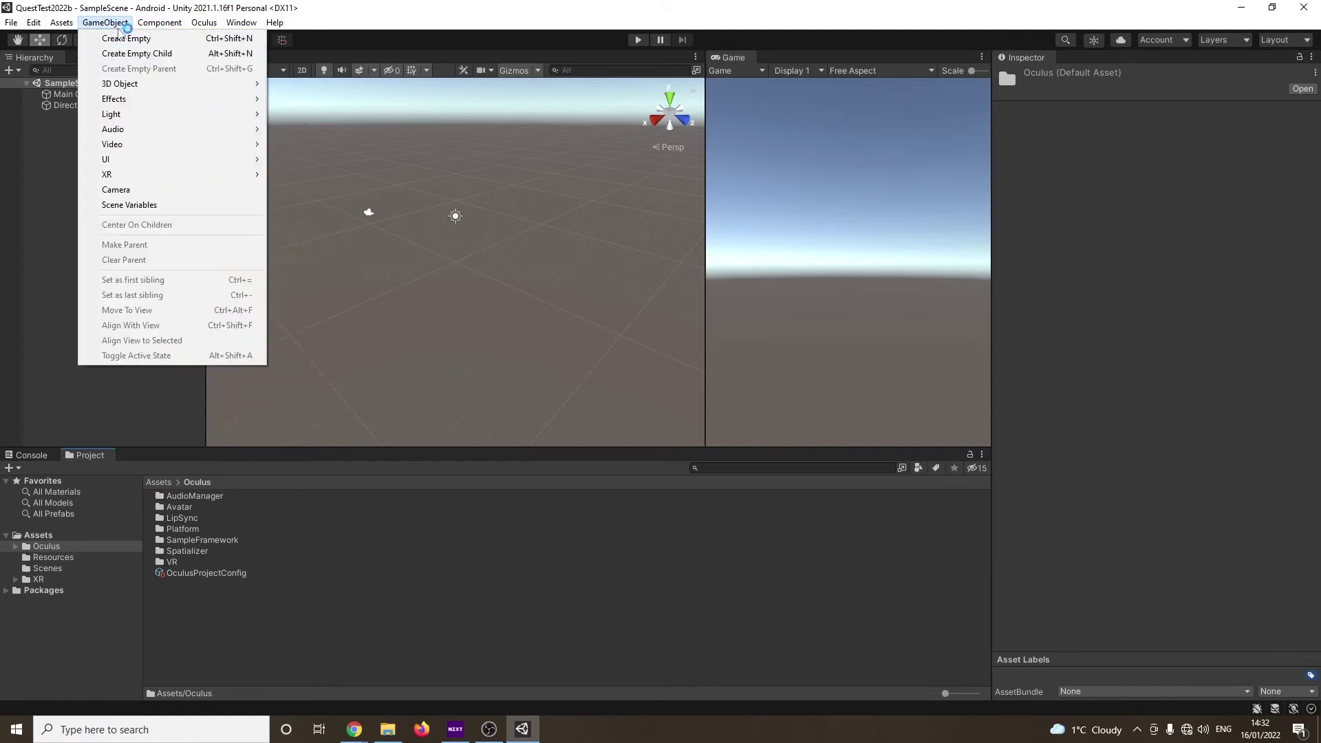
pyautogui.moveTo(190, 83)
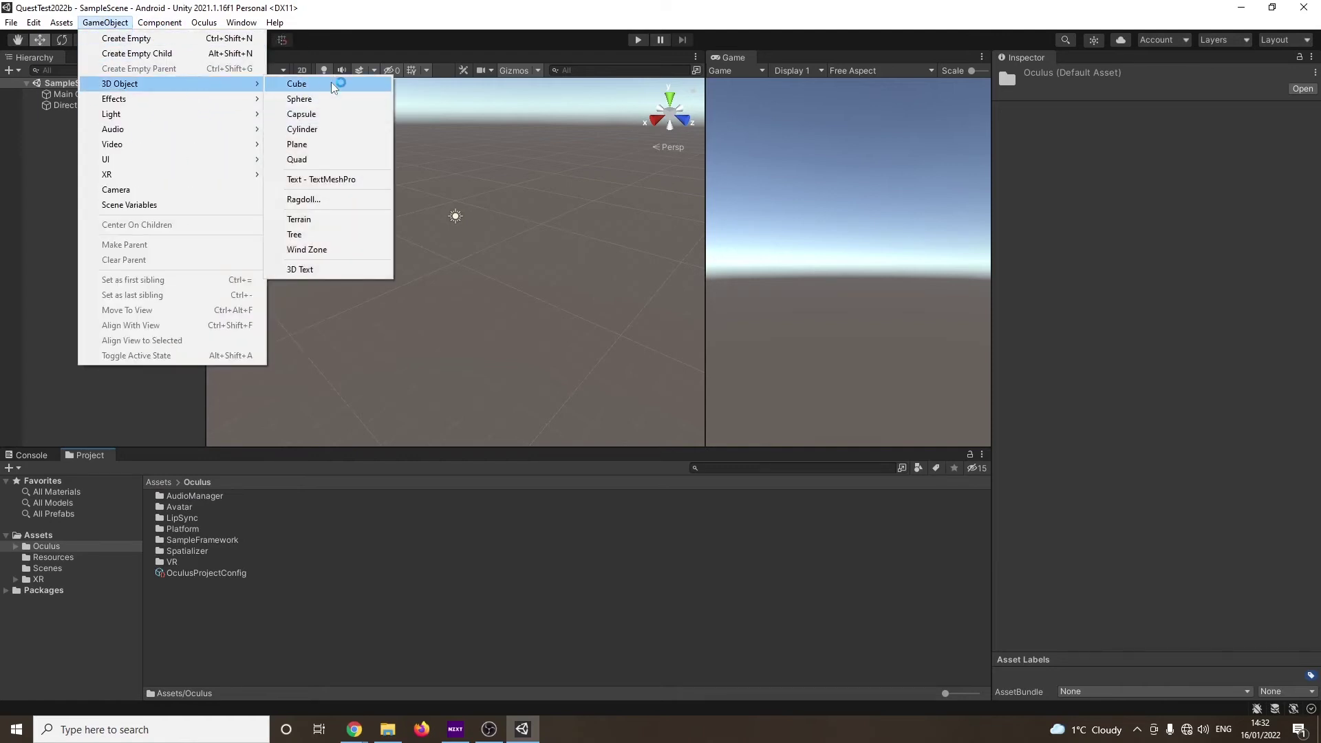
pyautogui.click(322, 144)
pyautogui.click(1156, 129)
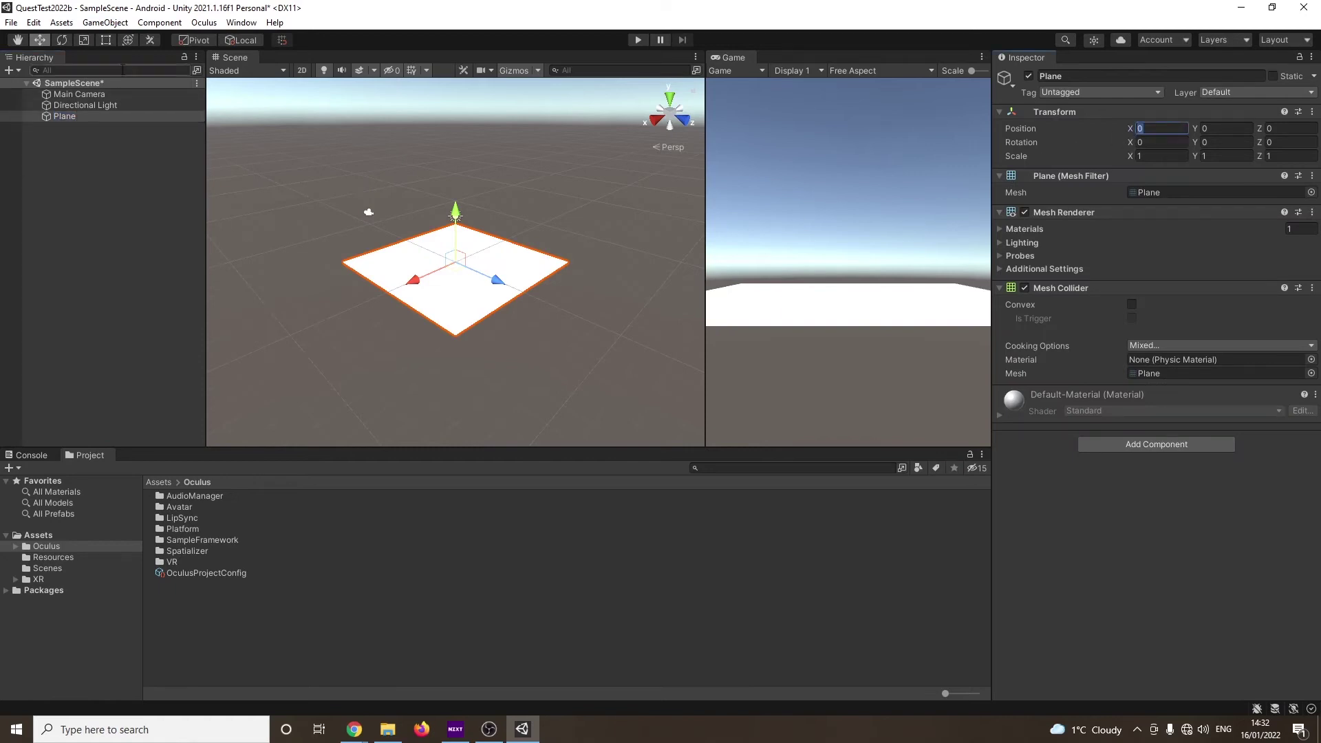
pyautogui.click(83, 40)
pyautogui.moveTo(459, 267); pyautogui.dragTo(523, 285)
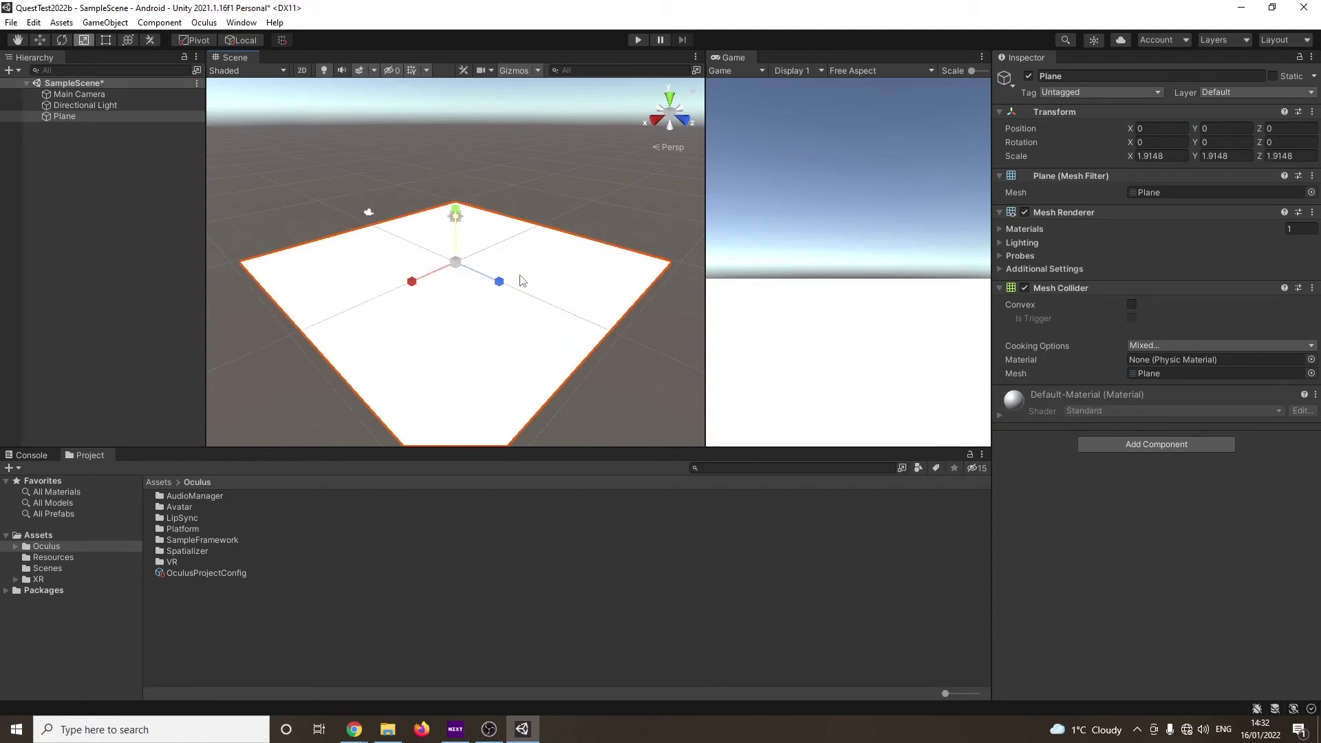
# - Search the project assets for "wood" and apply the floor_wood_02_dif texture to the plane
pyautogui.click(156, 482)
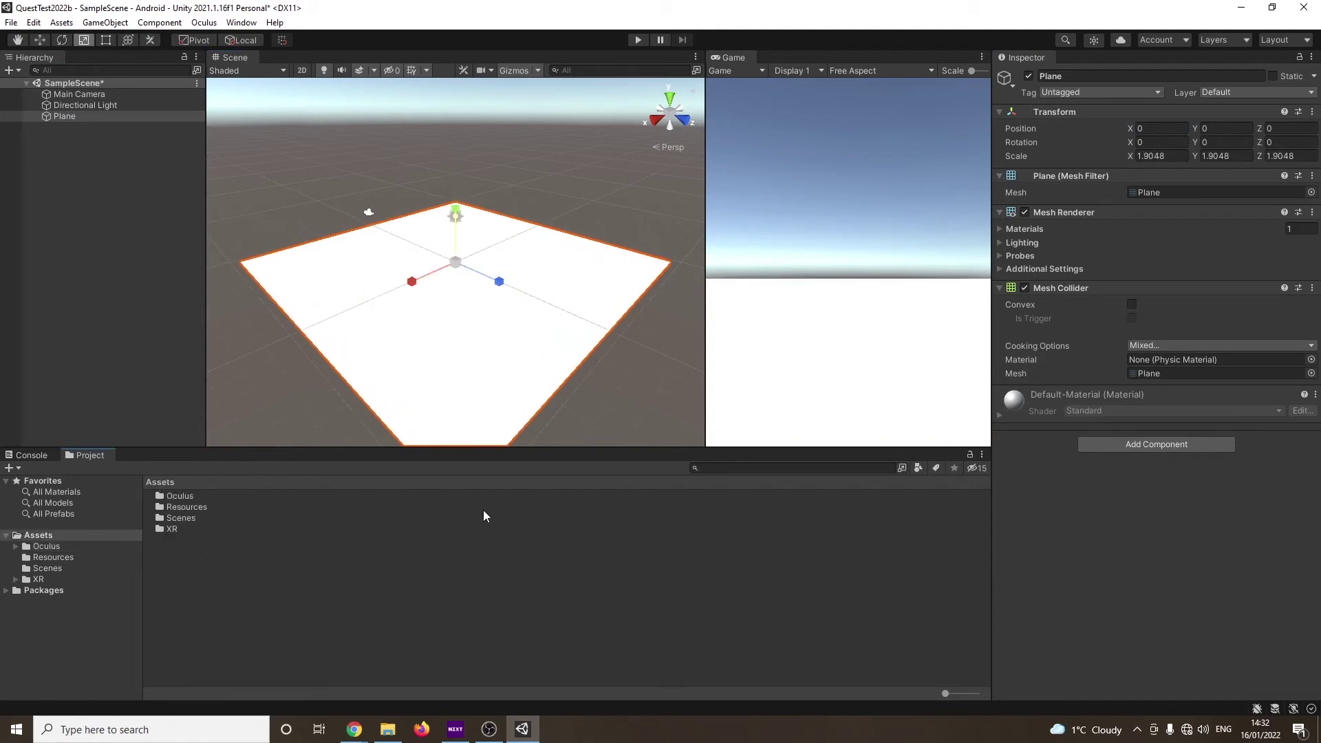
pyautogui.click(919, 468)
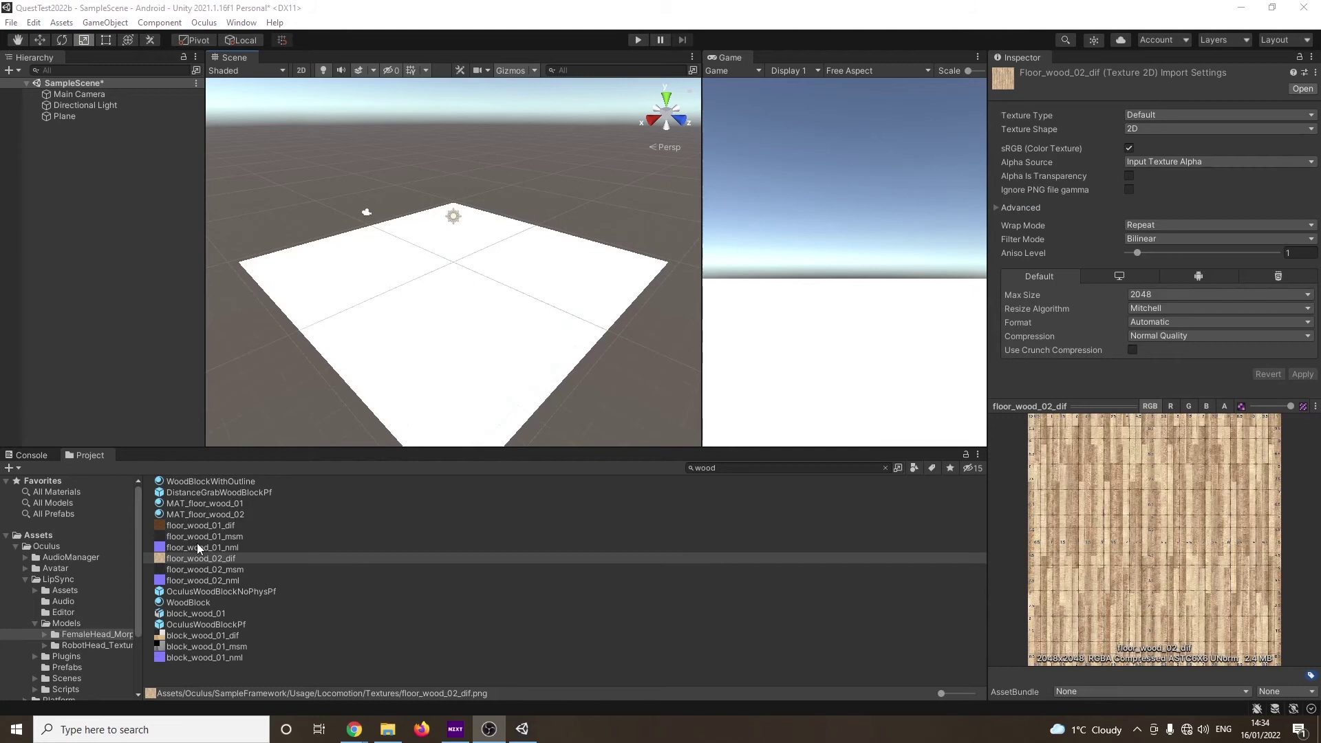
pyautogui.moveTo(192, 556); pyautogui.dragTo(453, 348)
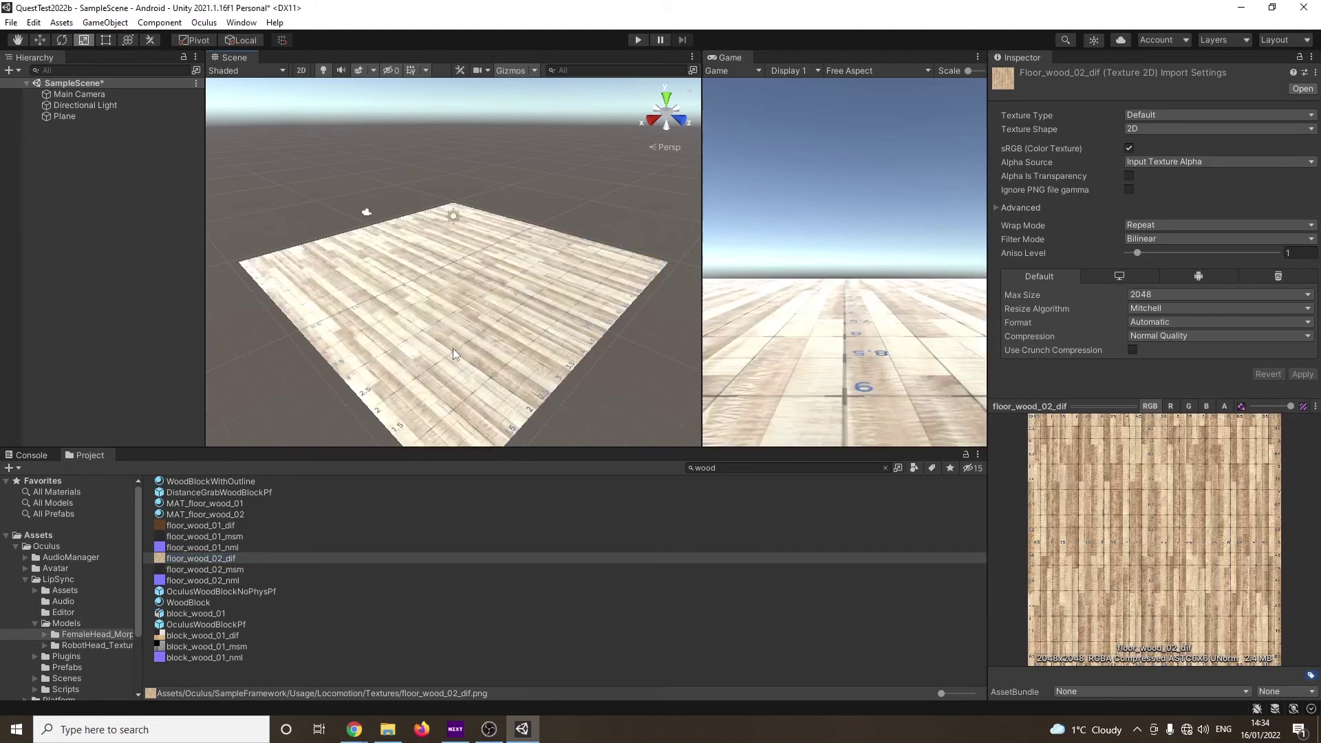
# - Add a sphere at the origin and raise it above the floor to a Y position of about 0.84
pyautogui.click(104, 22)
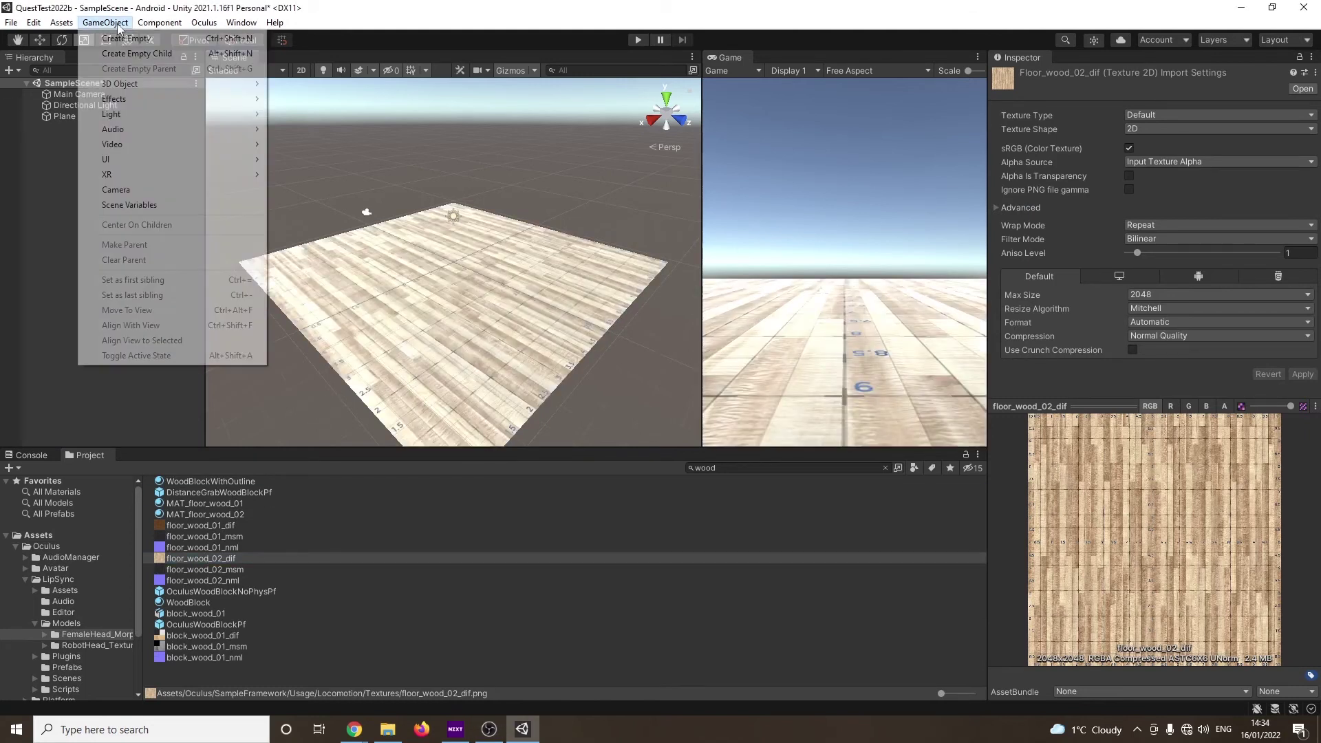
pyautogui.moveTo(187, 82)
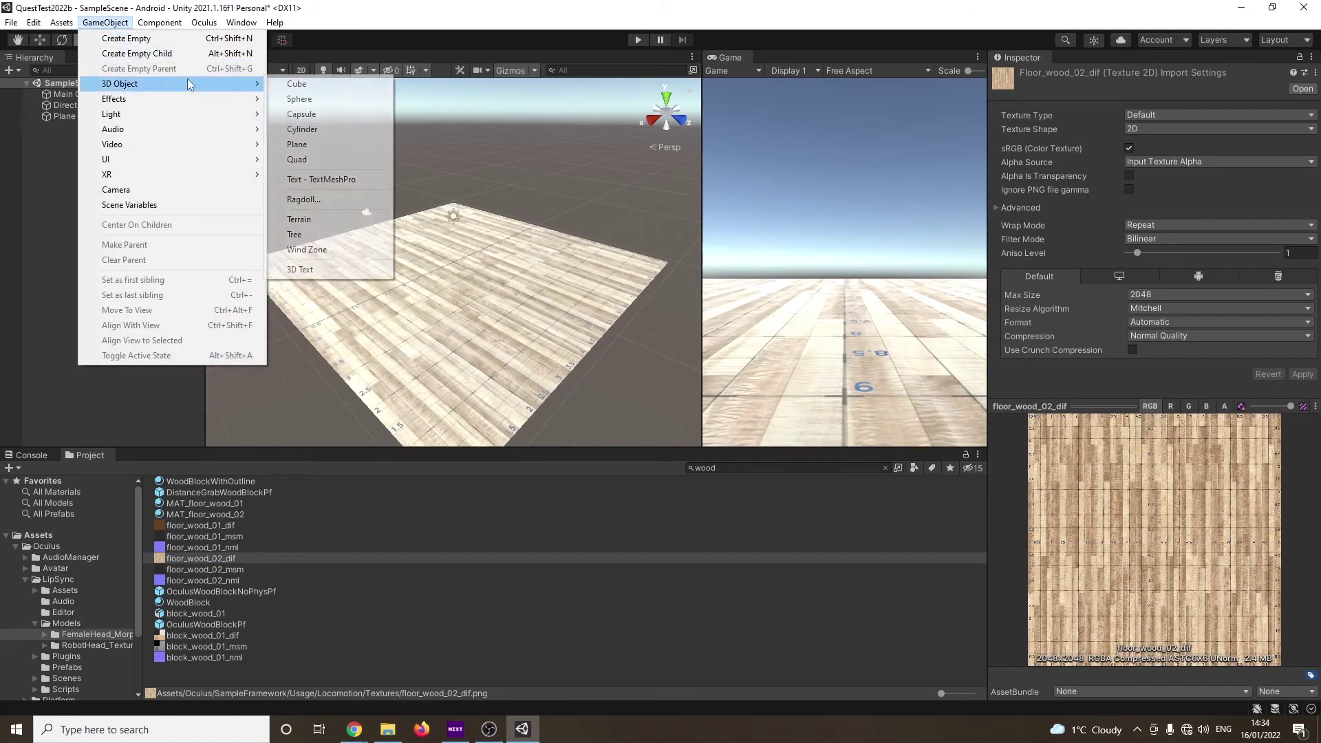
pyautogui.click(324, 98)
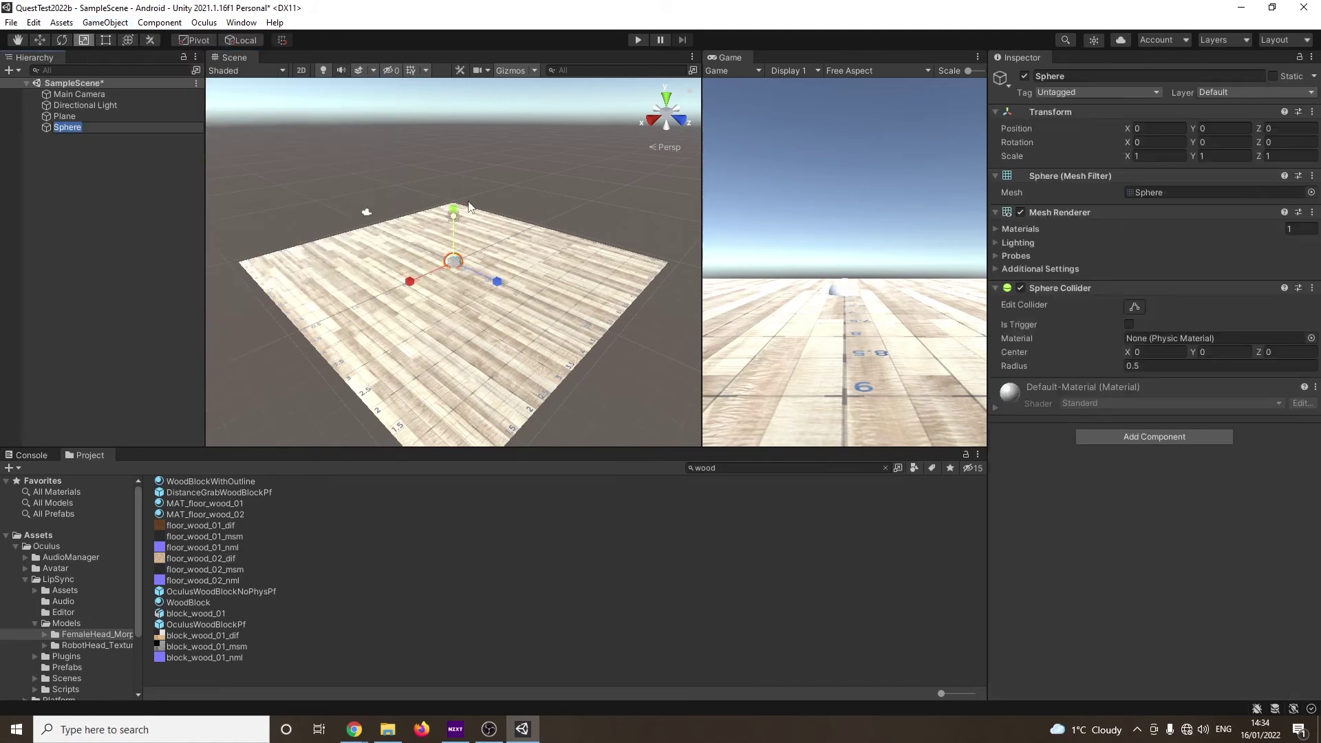
pyautogui.doubleClick(108, 130)
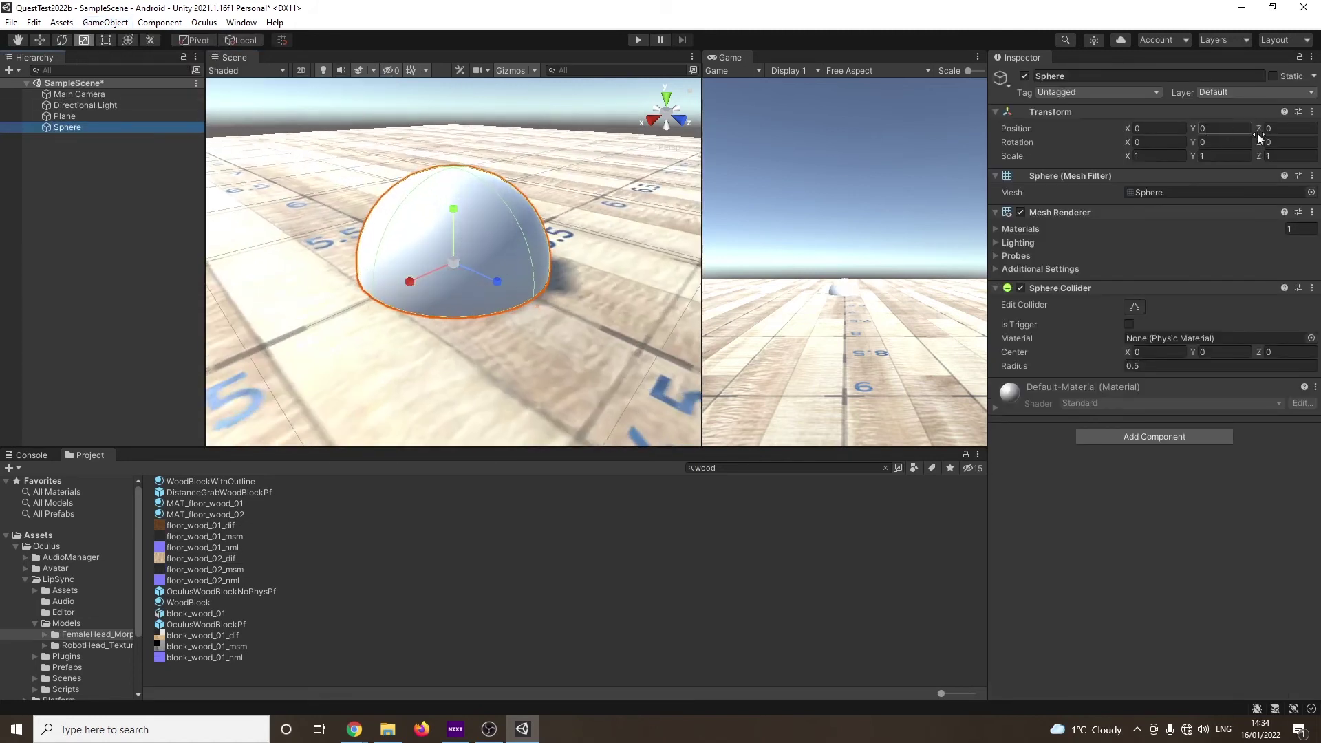
pyautogui.click(40, 40)
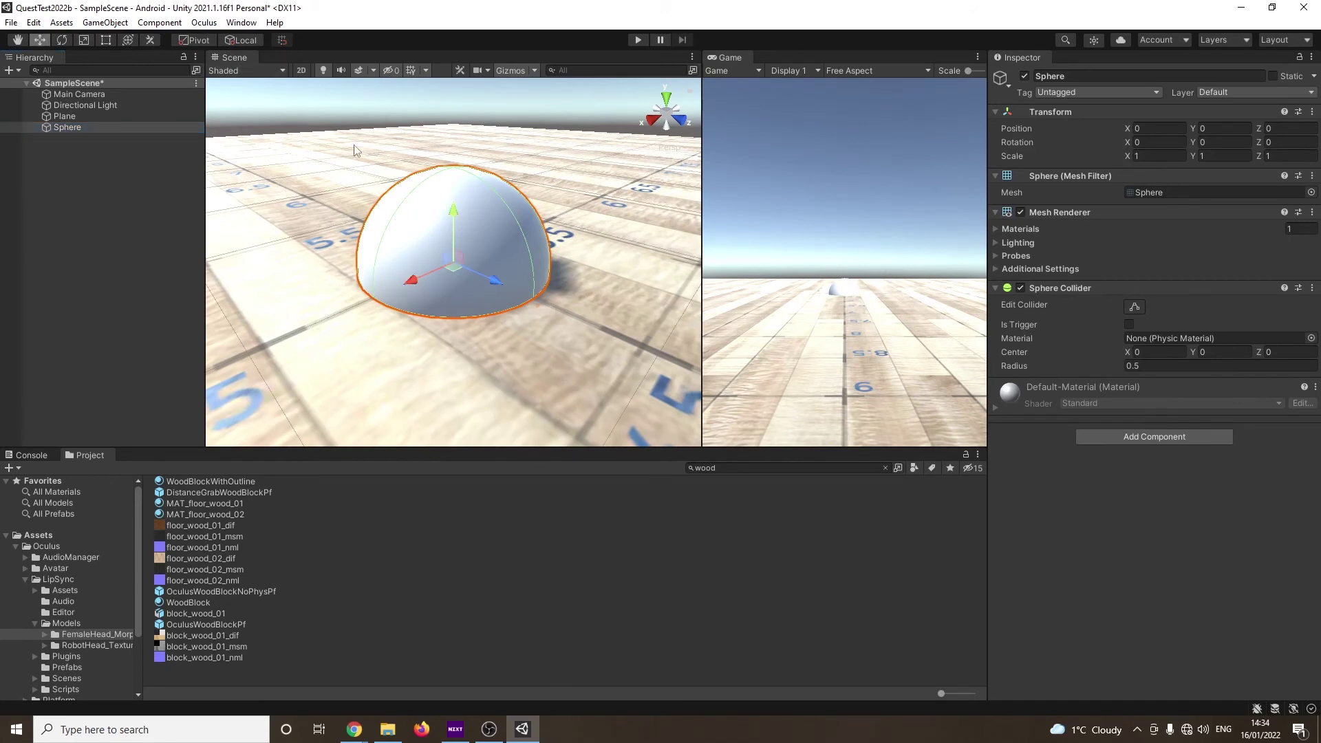
pyautogui.moveTo(455, 208); pyautogui.dragTo(468, 33)
pyautogui.scroll(-5, 382, 152)
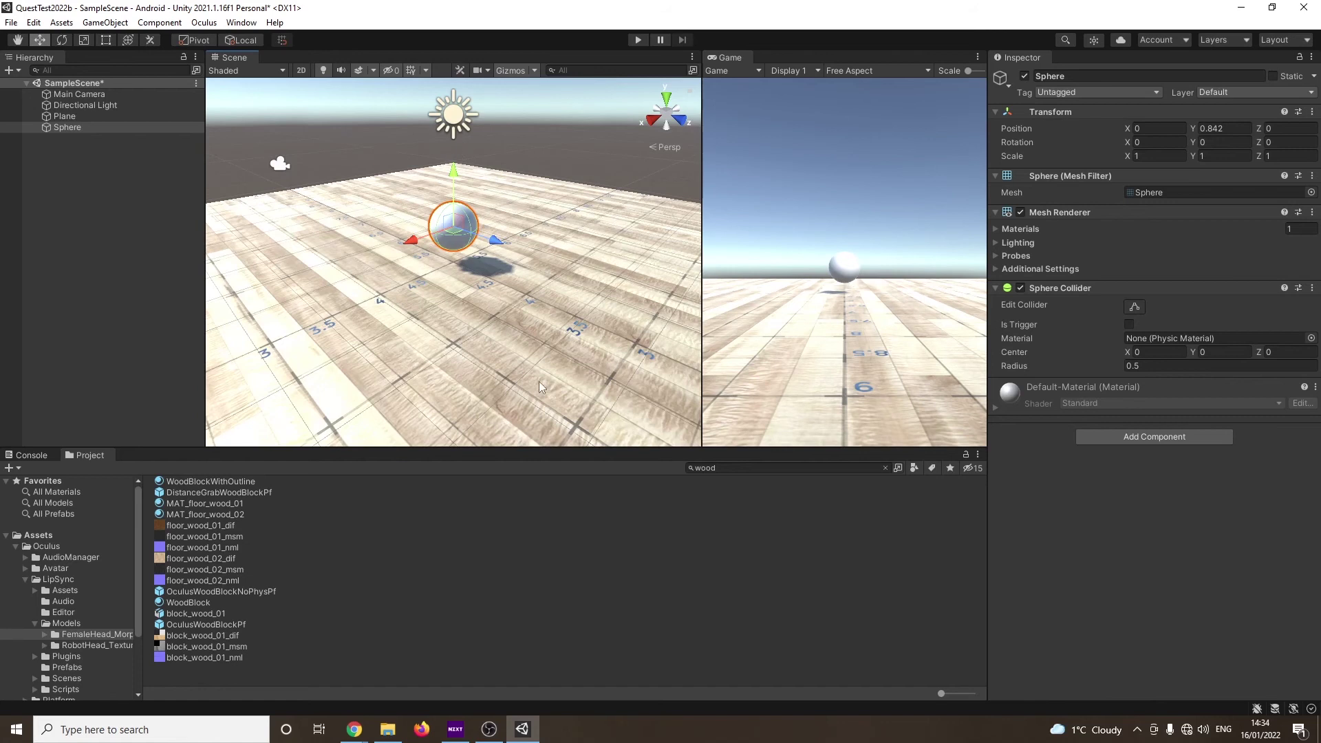
# - Clear the asset search and place the OVRCameraRig prefab from Oculus/VR/Prefabs onto the floor in the scene
pyautogui.click(885, 468)
pyautogui.click(614, 550)
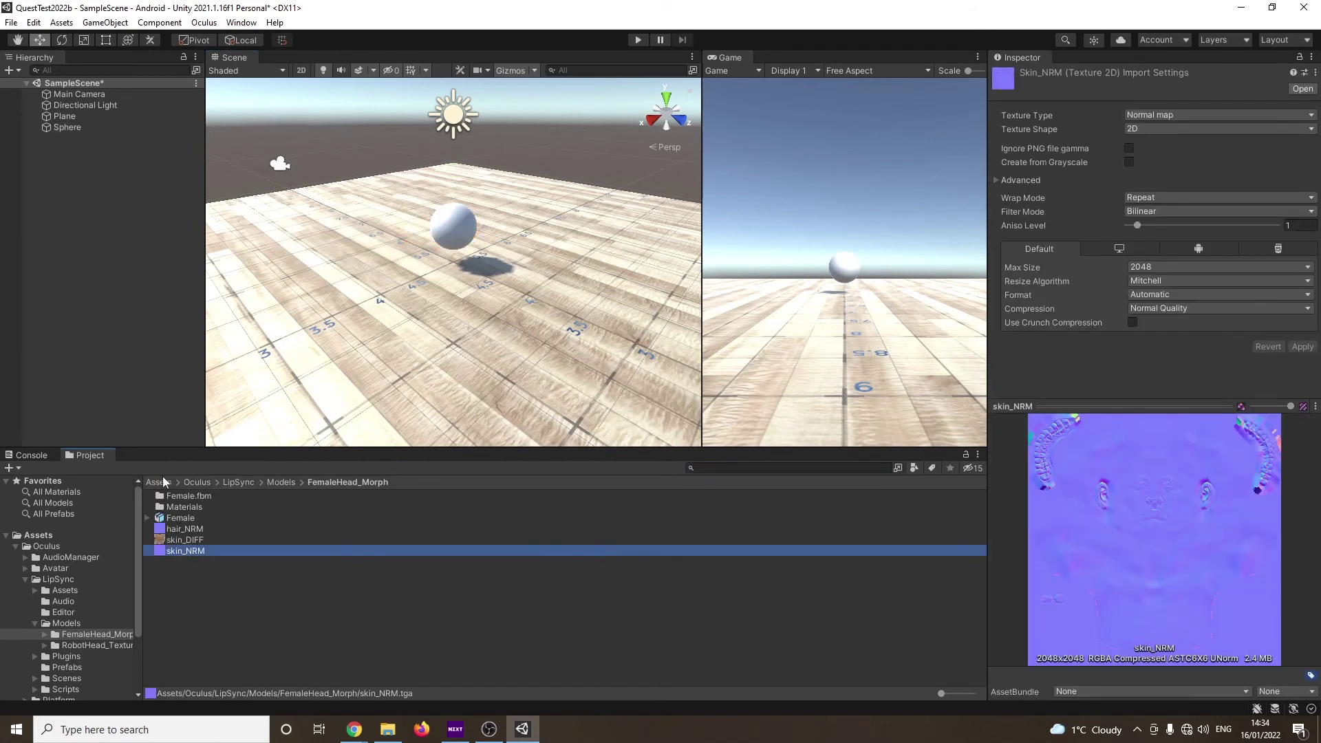
pyautogui.click(193, 482)
pyautogui.doubleClick(175, 560)
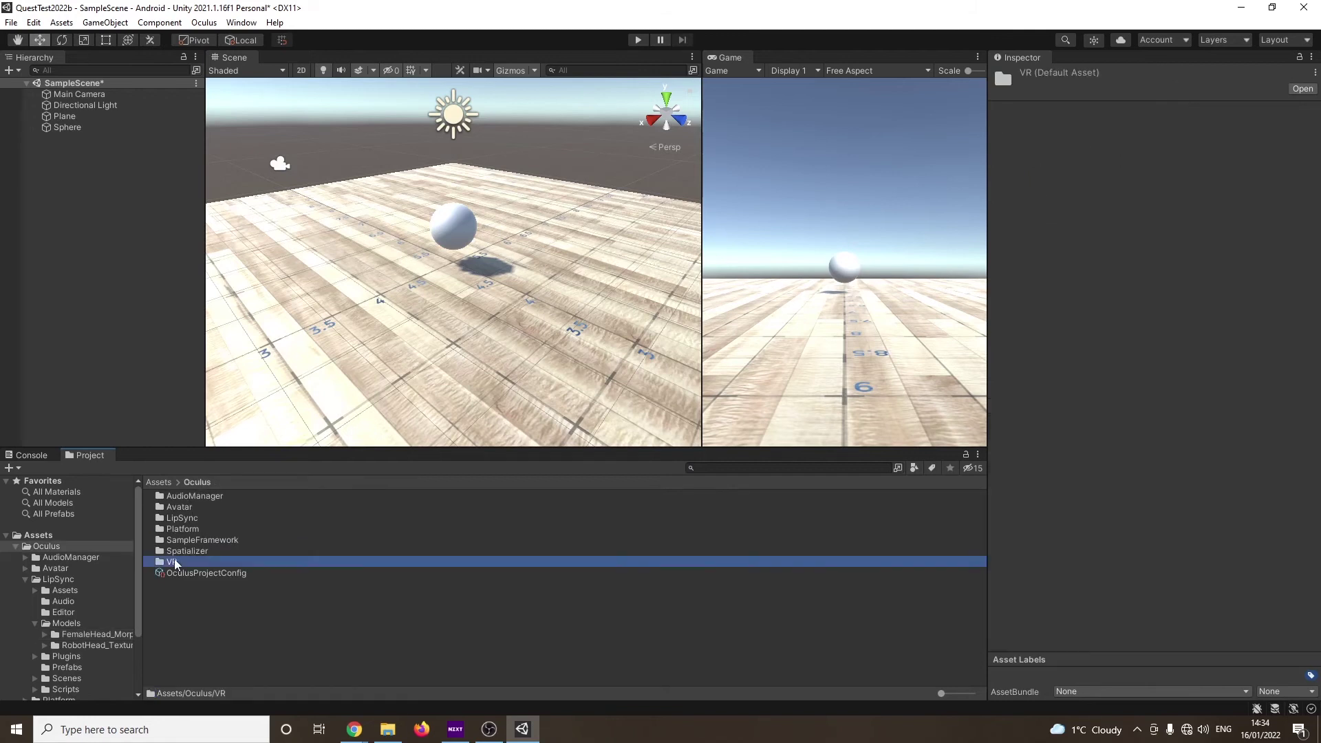
pyautogui.doubleClick(185, 550)
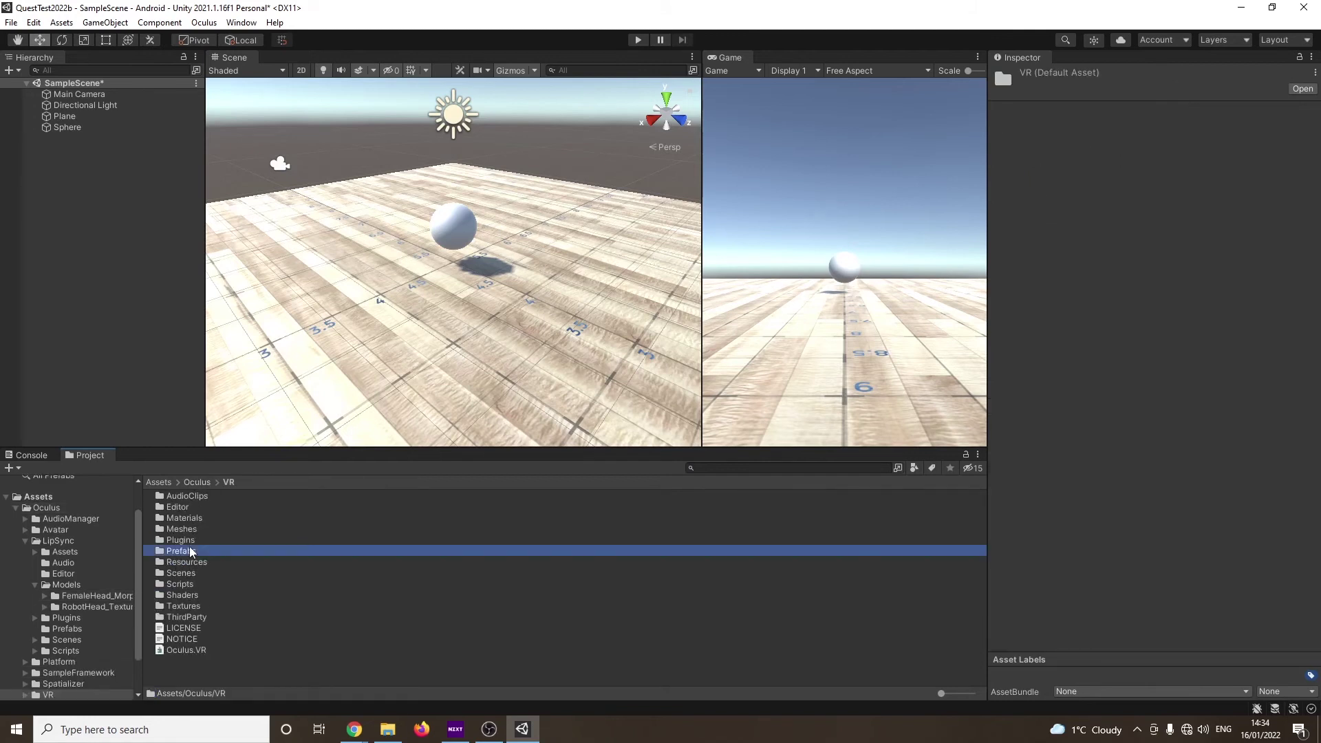
pyautogui.click(206, 507)
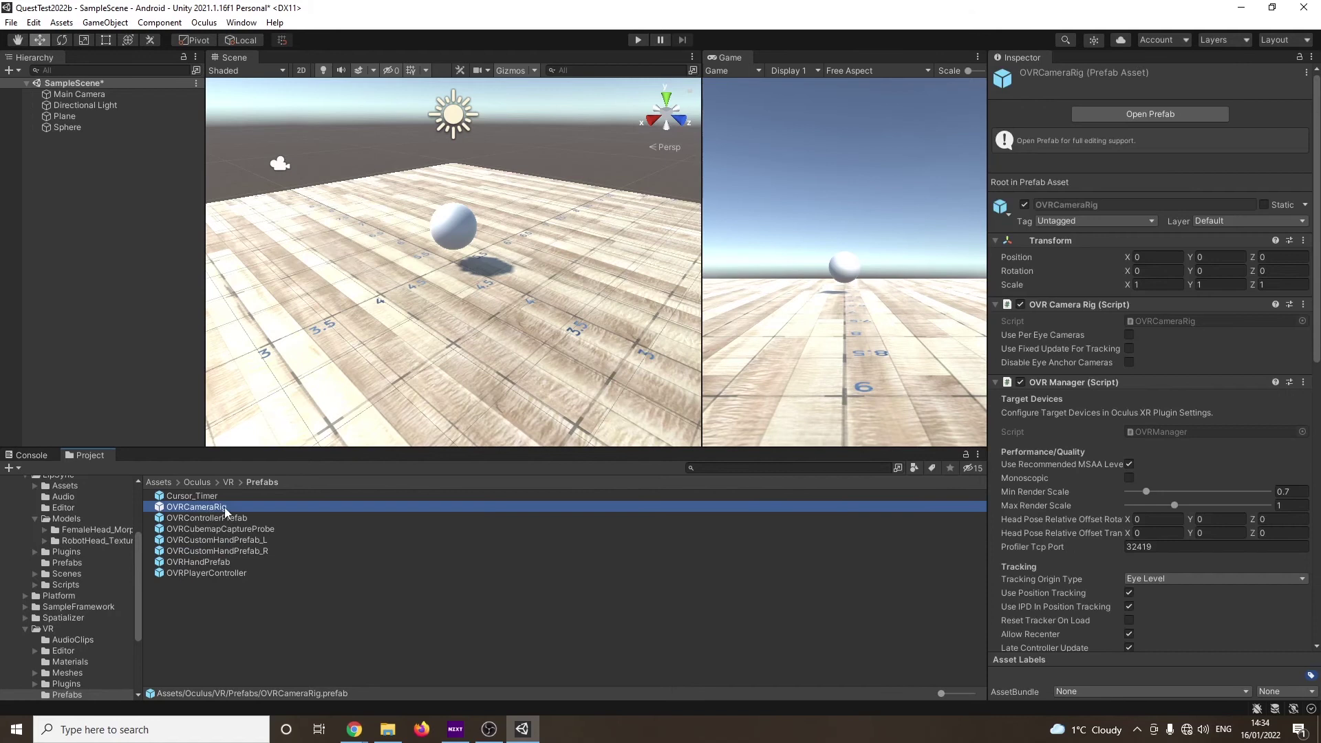
pyautogui.moveTo(224, 513); pyautogui.dragTo(413, 318)
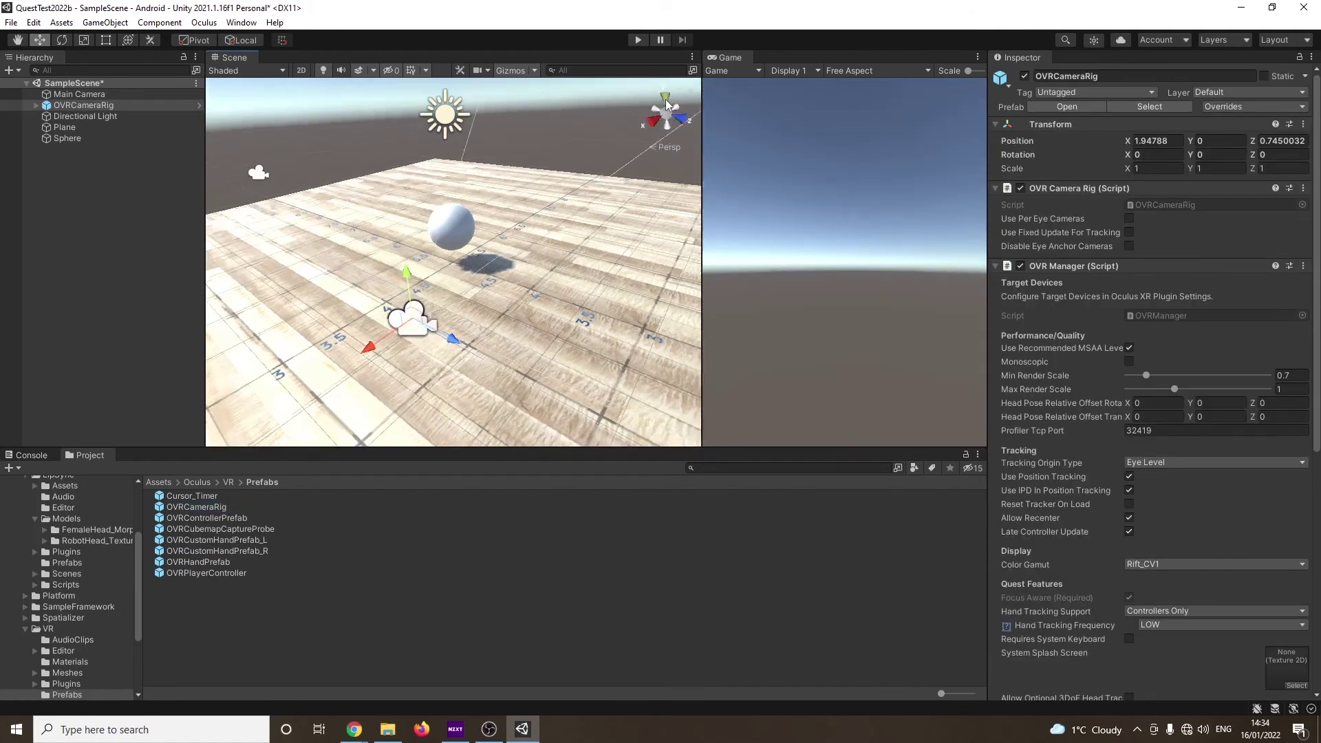
# - Try to move the OVRCameraRig across the floor away from the sphere
pyautogui.click(666, 105)
pyautogui.moveTo(519, 241); pyautogui.dragTo(442, 391)
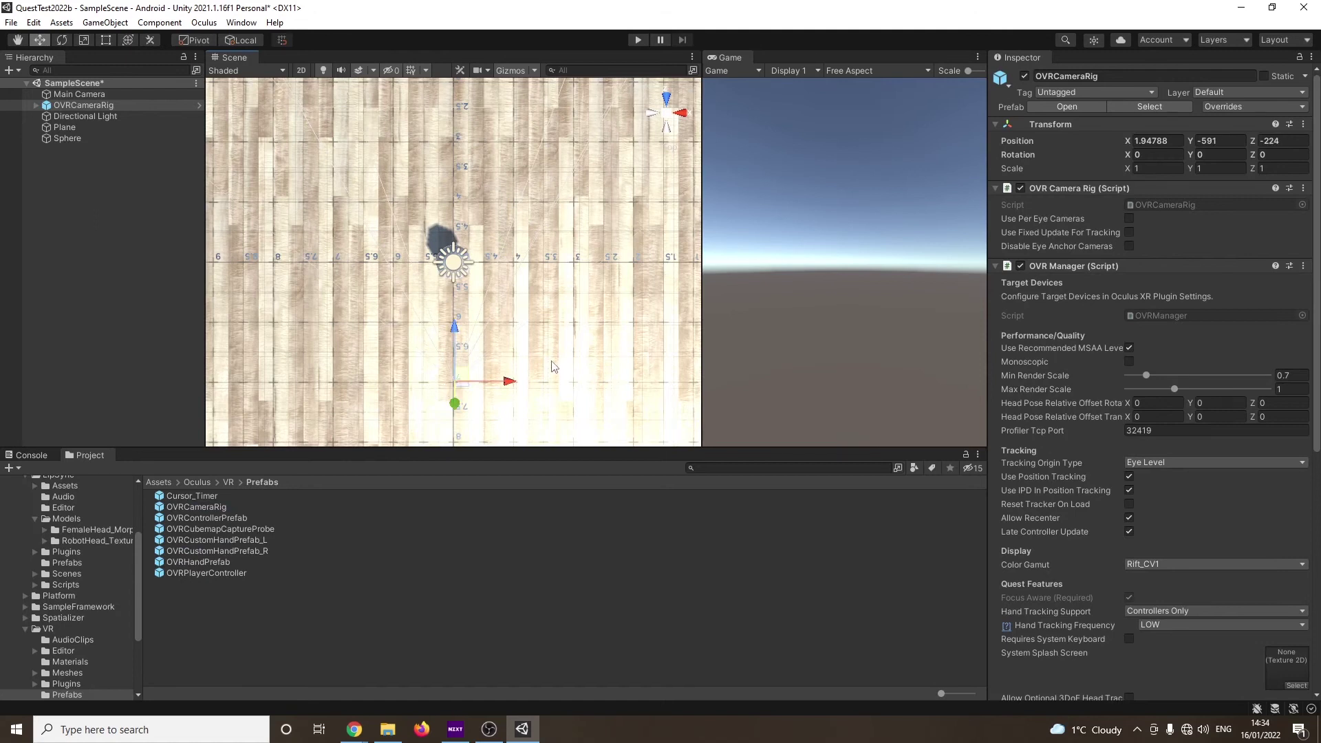
pyautogui.moveTo(554, 366); pyautogui.dragTo(330, 251, button='right')
pyautogui.doubleClick(79, 104)
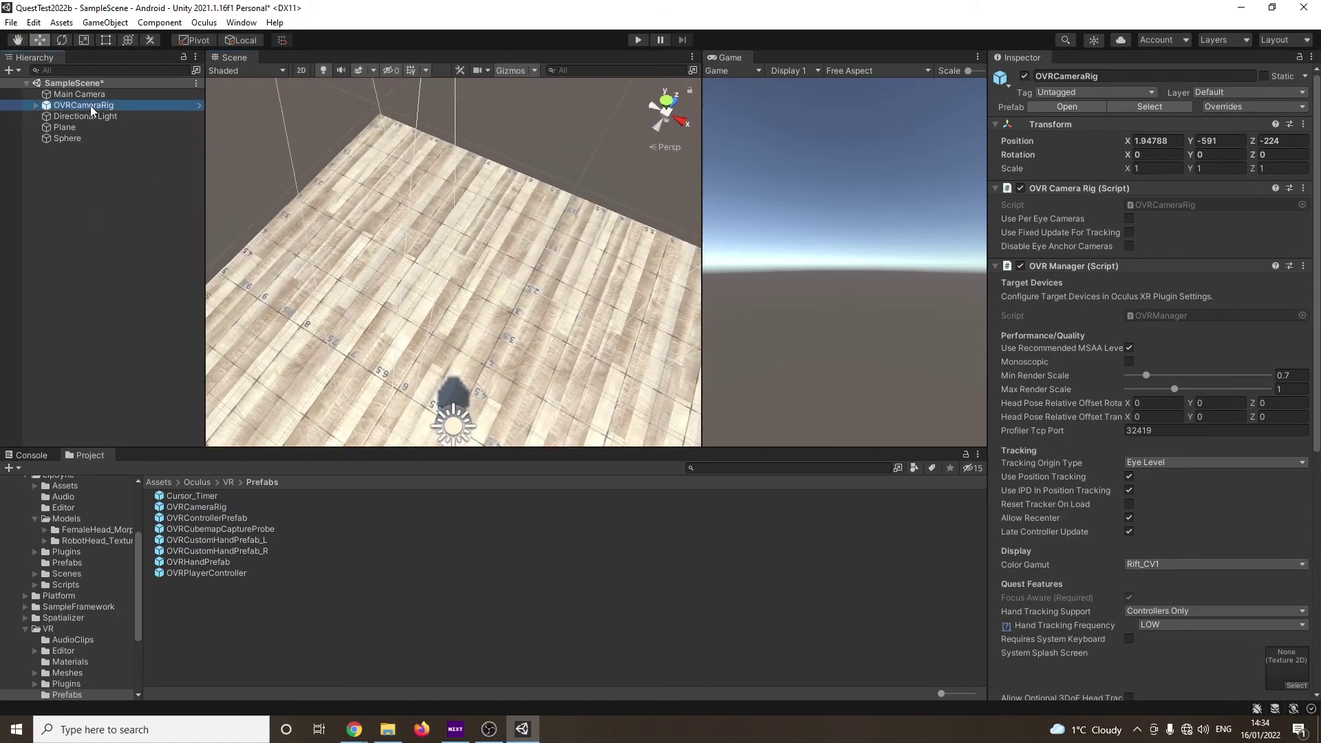
pyautogui.moveTo(491, 242); pyautogui.dragTo(550, 289, button='right')
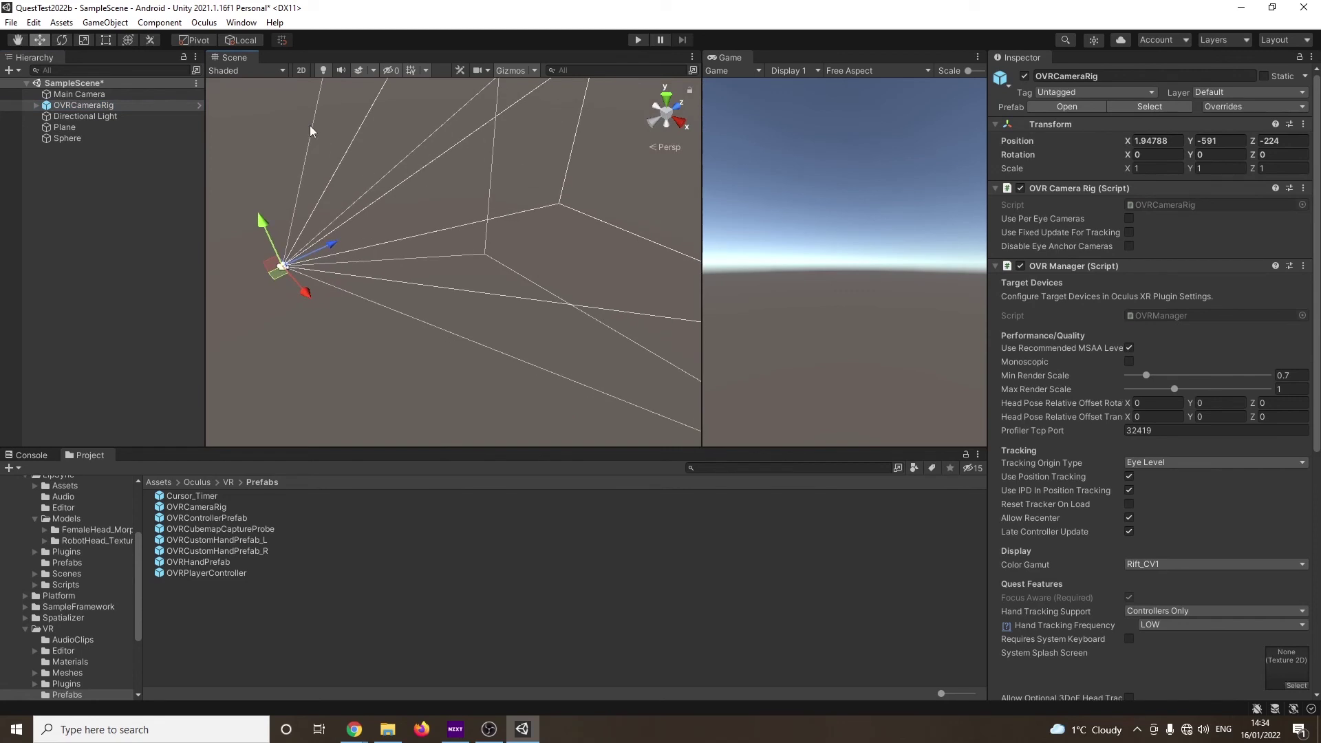
pyautogui.click(86, 105)
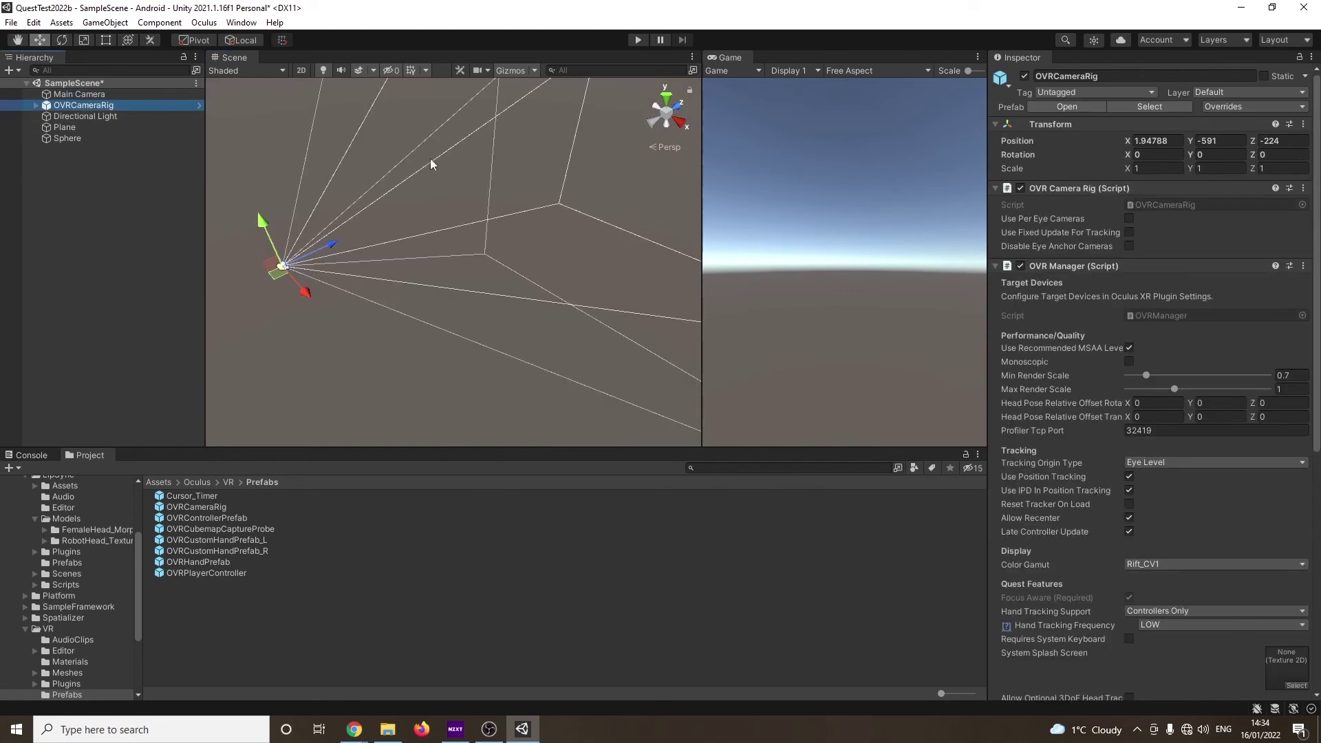
pyautogui.press('a')
pyautogui.moveTo(434, 163); pyautogui.dragTo(473, 195, button='right')
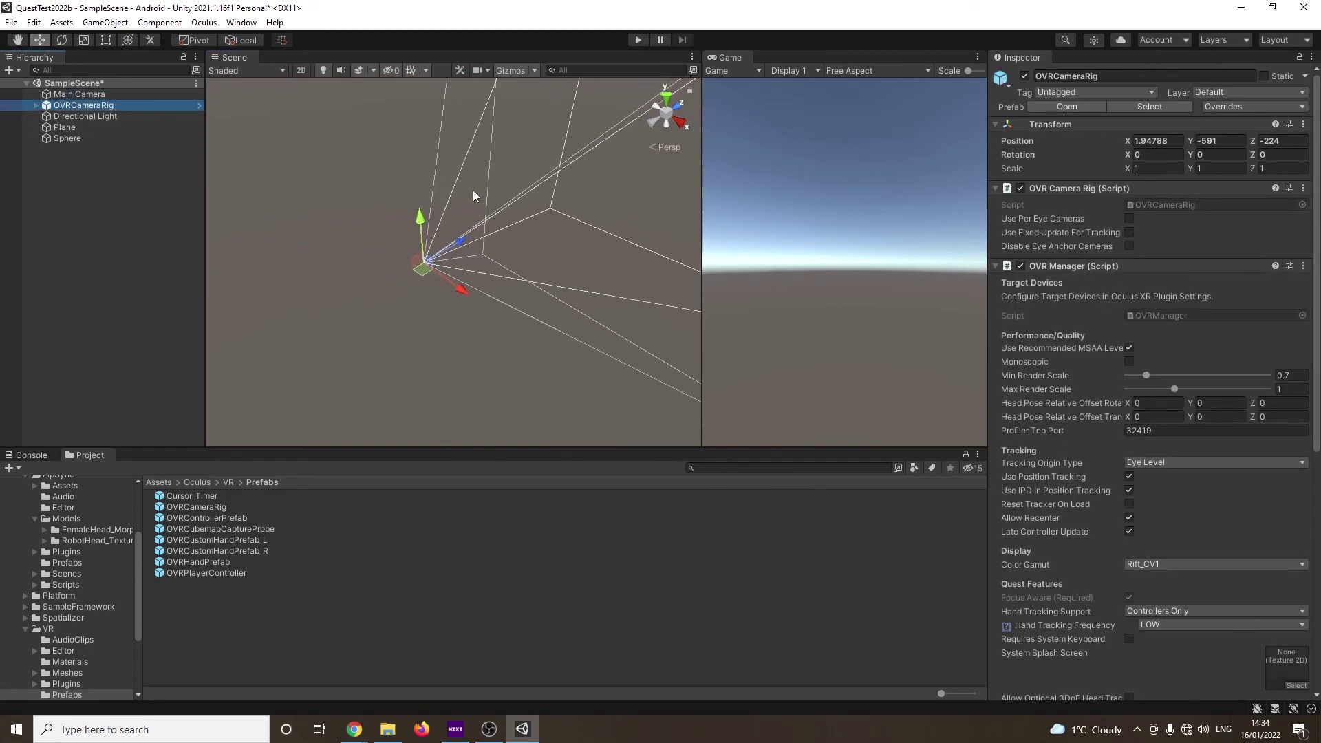
pyautogui.moveTo(474, 195); pyautogui.dragTo(383, 206, button='middle')
pyautogui.click(76, 167)
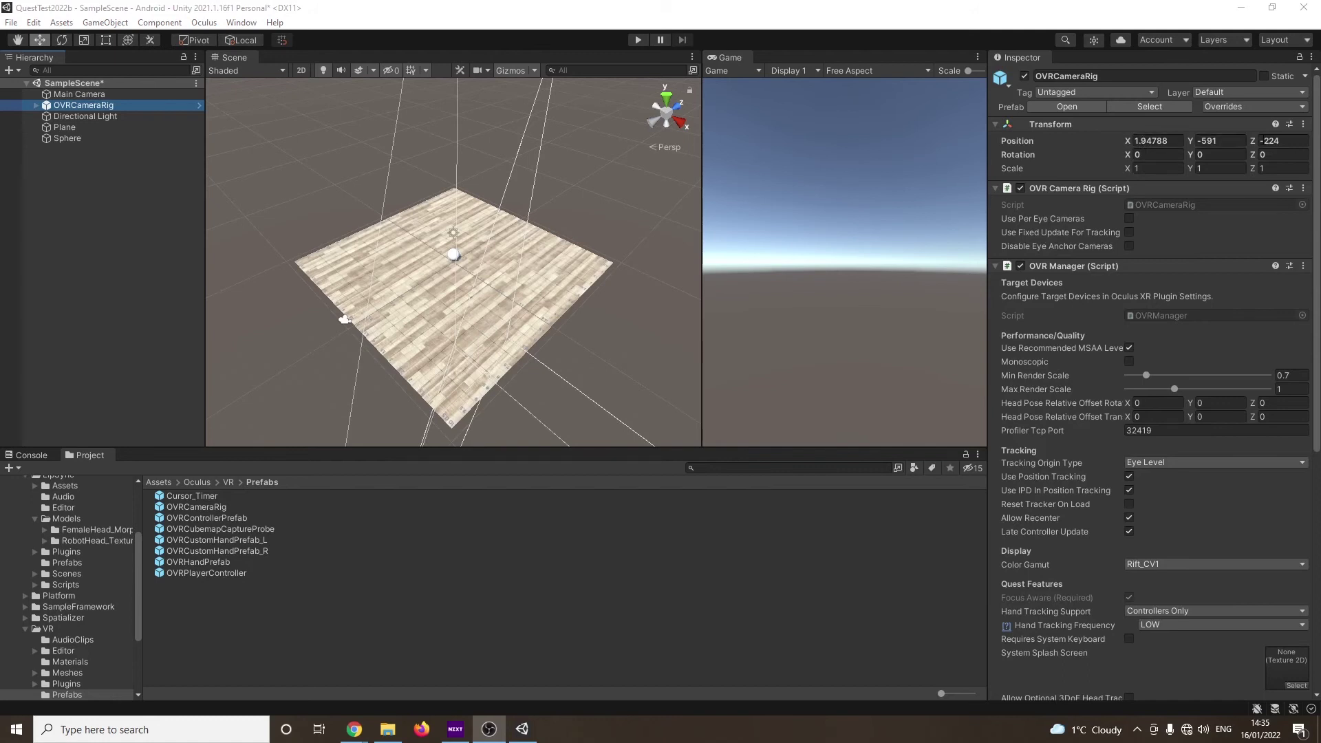
# - Set the OVRCameraRig position to 0 on X, Y and Z
pyautogui.click(1173, 141)
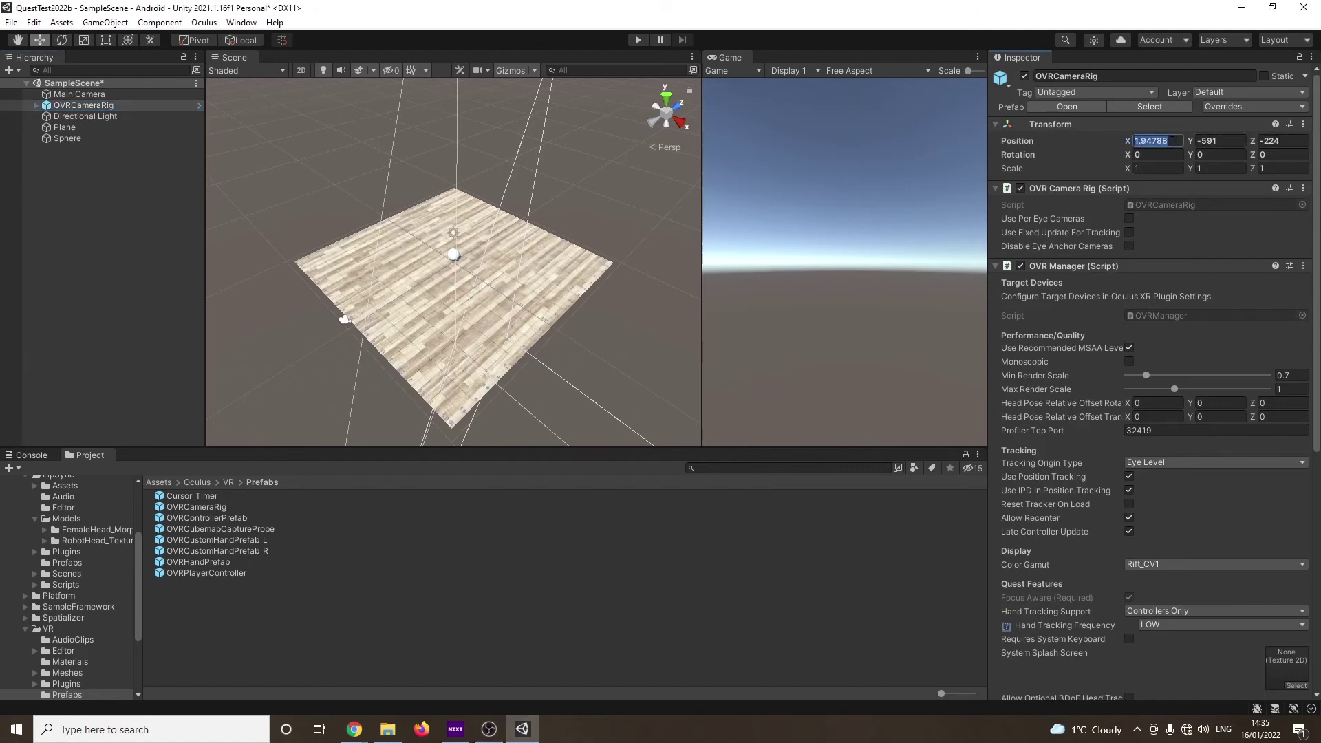
pyautogui.write('0')
pyautogui.click(1221, 141)
pyautogui.write('0')
pyautogui.click(1288, 141)
pyautogui.write('0')
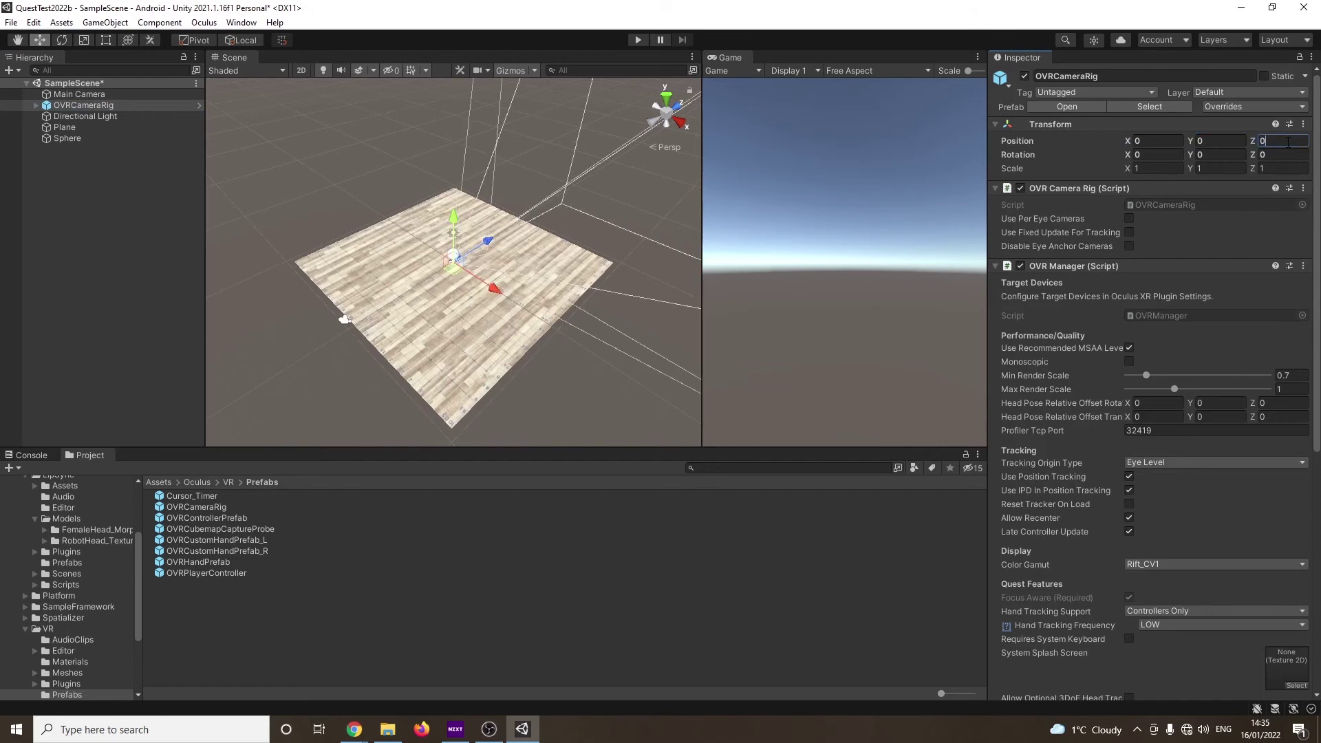
# - Move the OVRCameraRig back from the sphere along Z to about -3.32
pyautogui.click(666, 100)
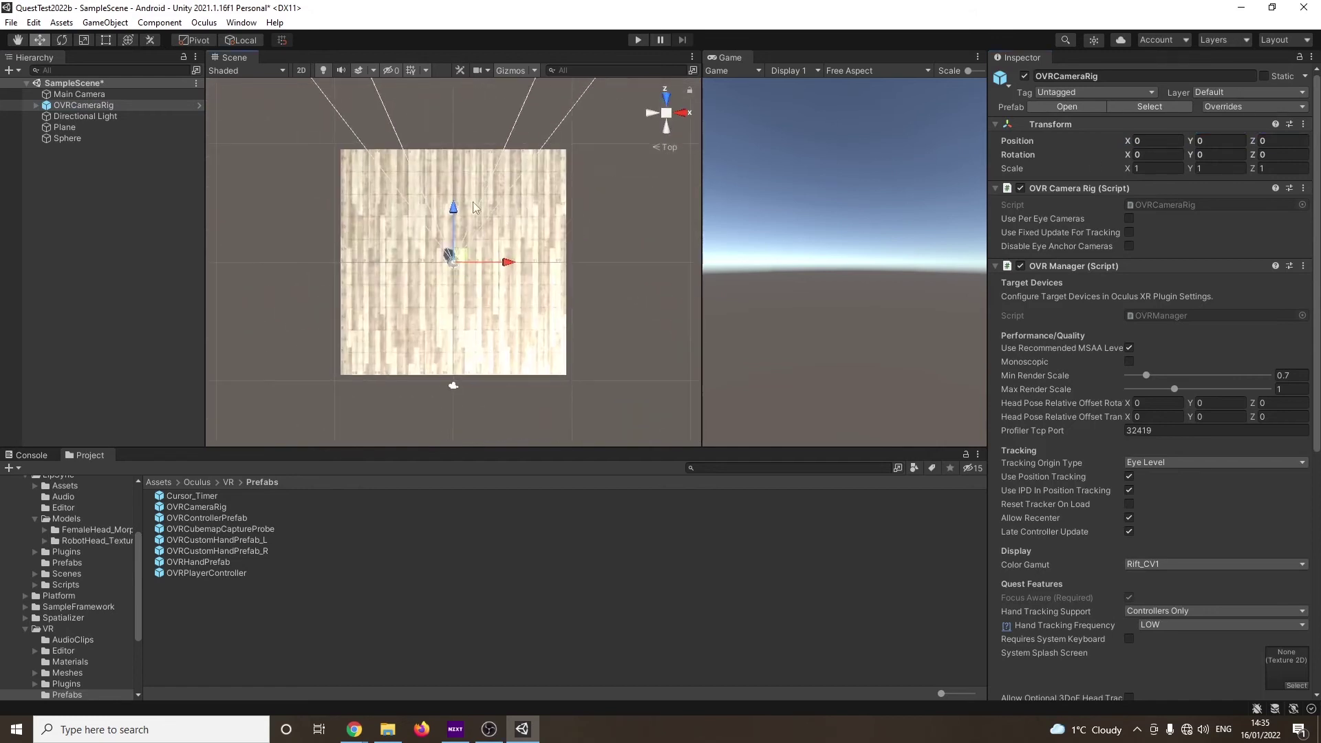
pyautogui.moveTo(454, 207); pyautogui.dragTo(453, 247)
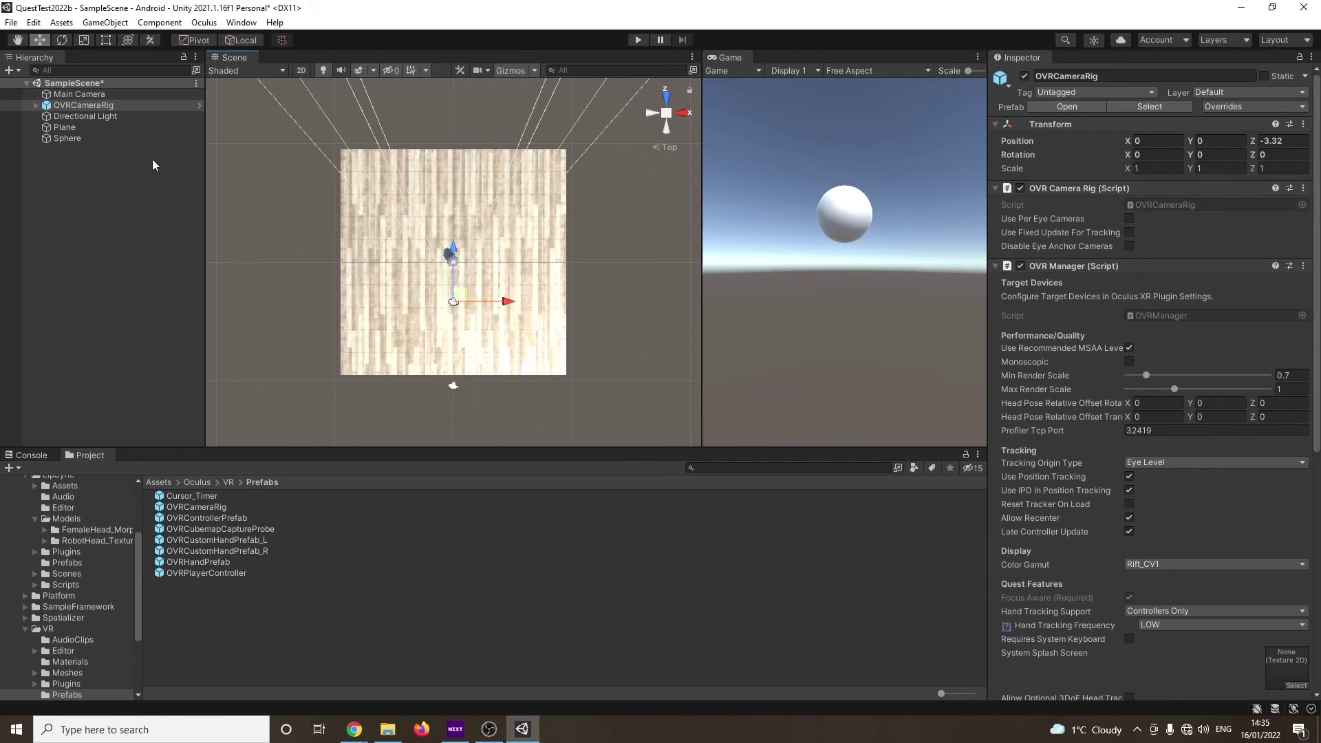
pyautogui.click(128, 153)
# - Set the OVRCameraRig's Tracking Origin Type to Floor Level in the OVR Manager
pyautogui.click(83, 105)
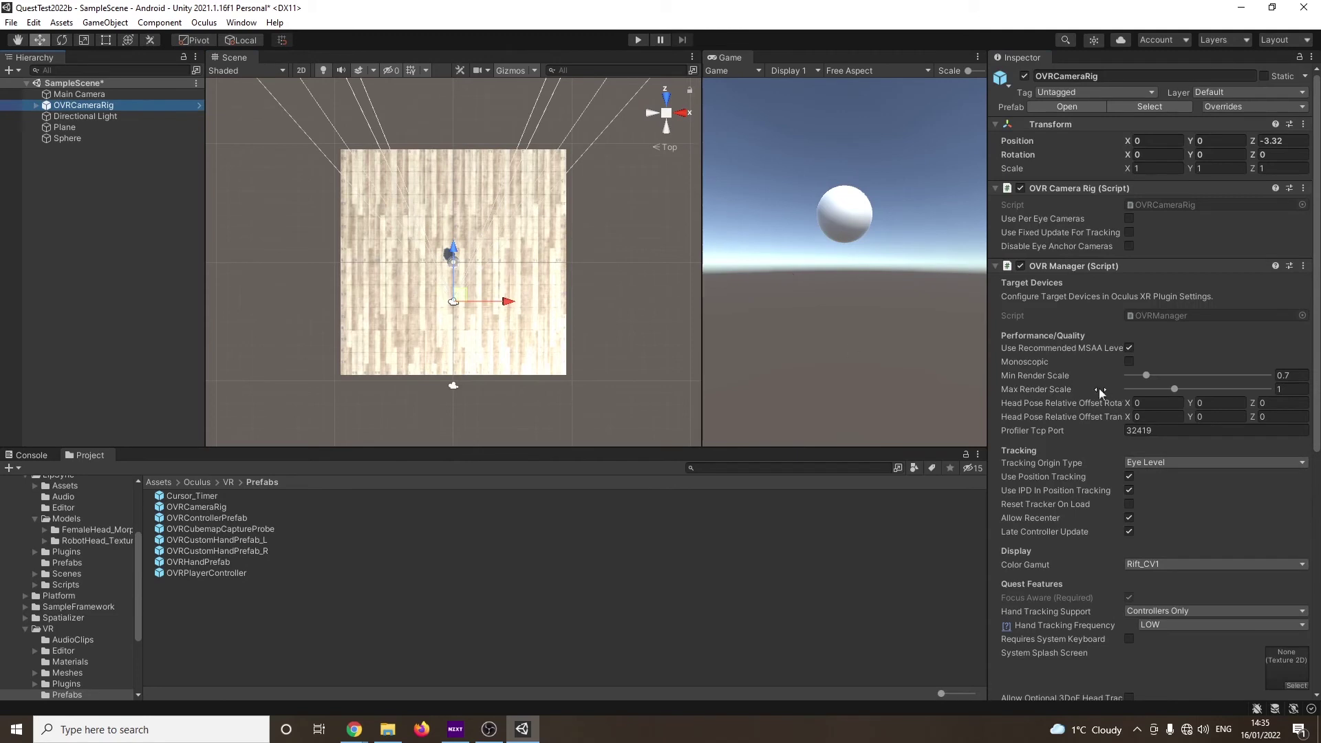
pyautogui.click(1174, 463)
pyautogui.click(1174, 493)
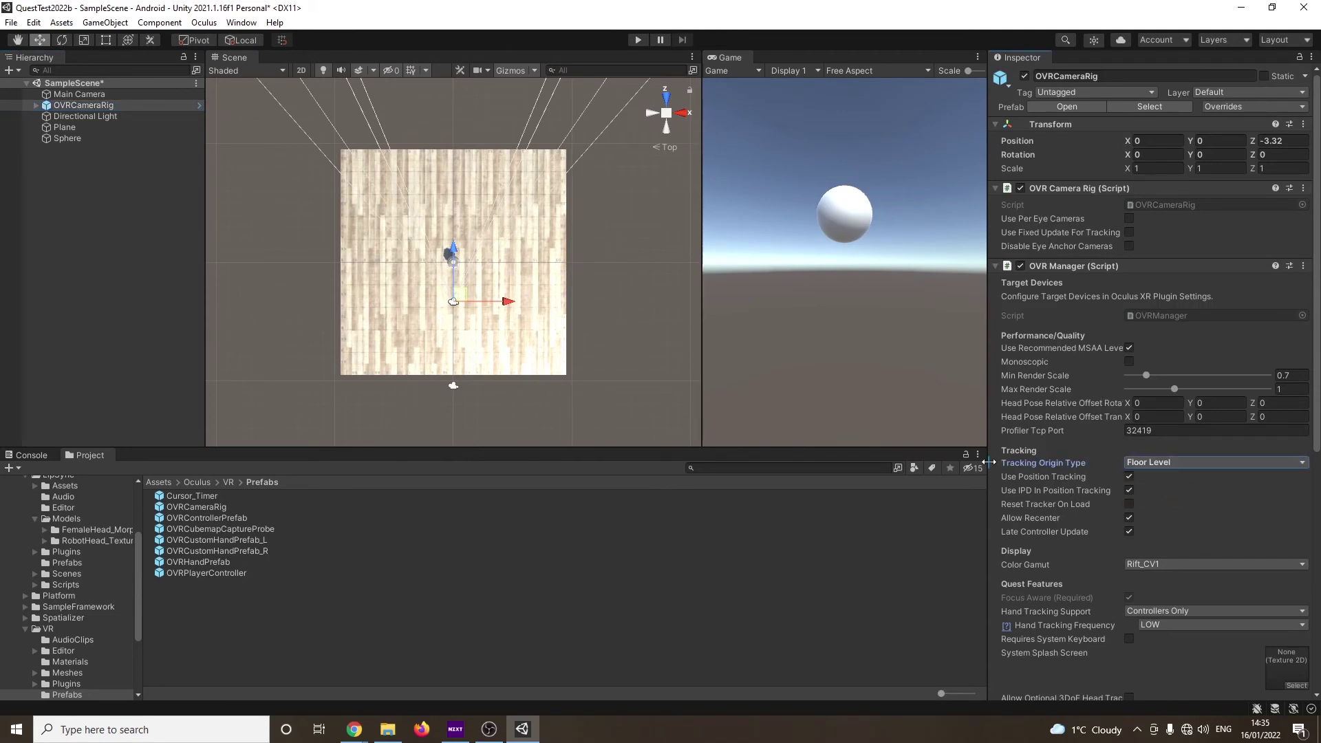
pyautogui.click(514, 347)
pyautogui.moveTo(515, 347); pyautogui.dragTo(580, 344, button='middle')
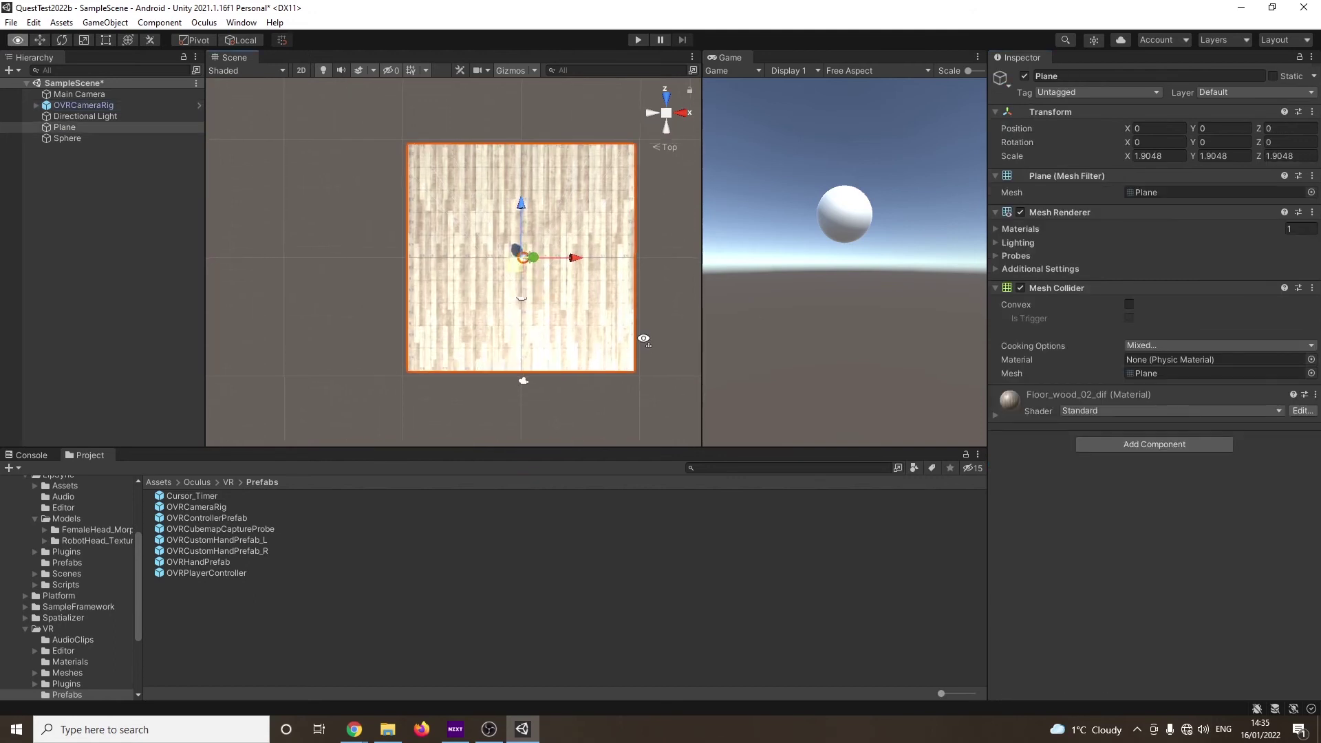
pyautogui.keyDown('alt'); pyautogui.moveTo(579, 344); pyautogui.dragTo(452, 237); pyautogui.keyUp('alt')
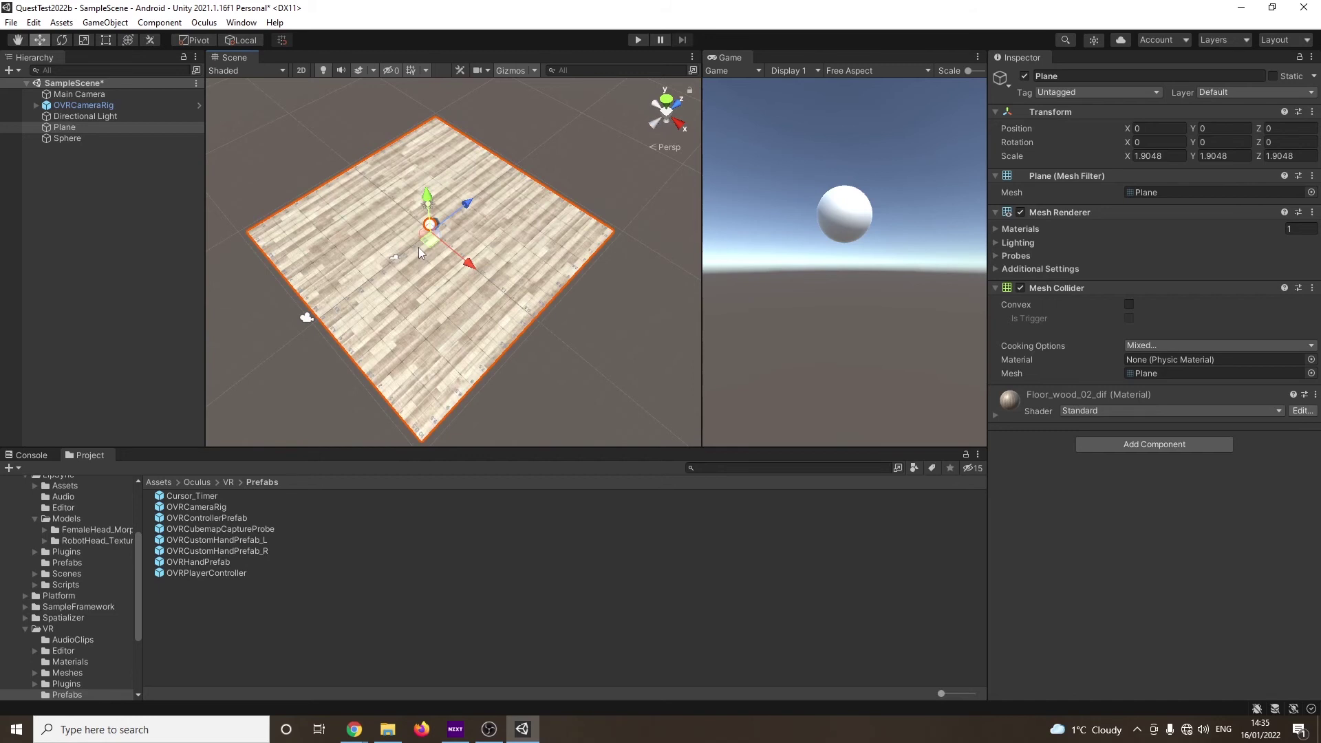
# - Start an Android build from the build settings and create and open a Dist folder in the QuestTest2022b project as its destination
pyautogui.click(13, 24)
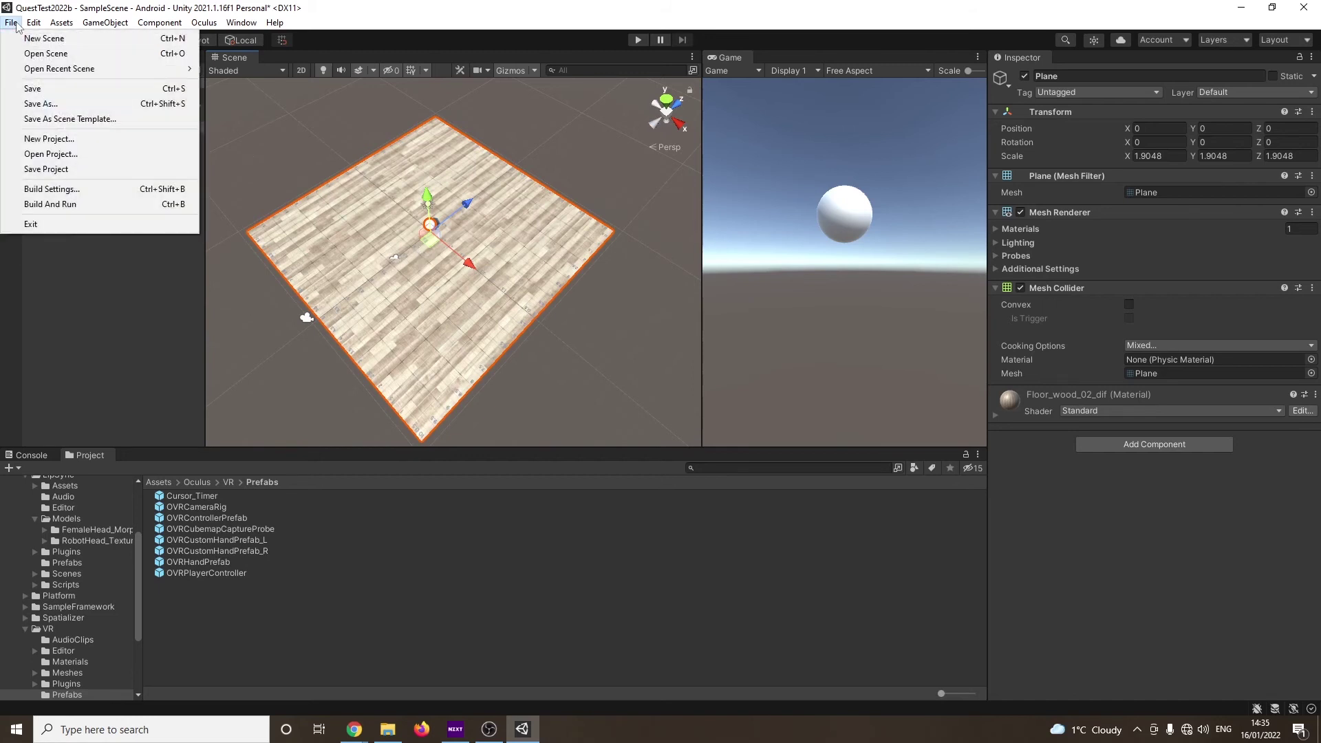
pyautogui.click(120, 189)
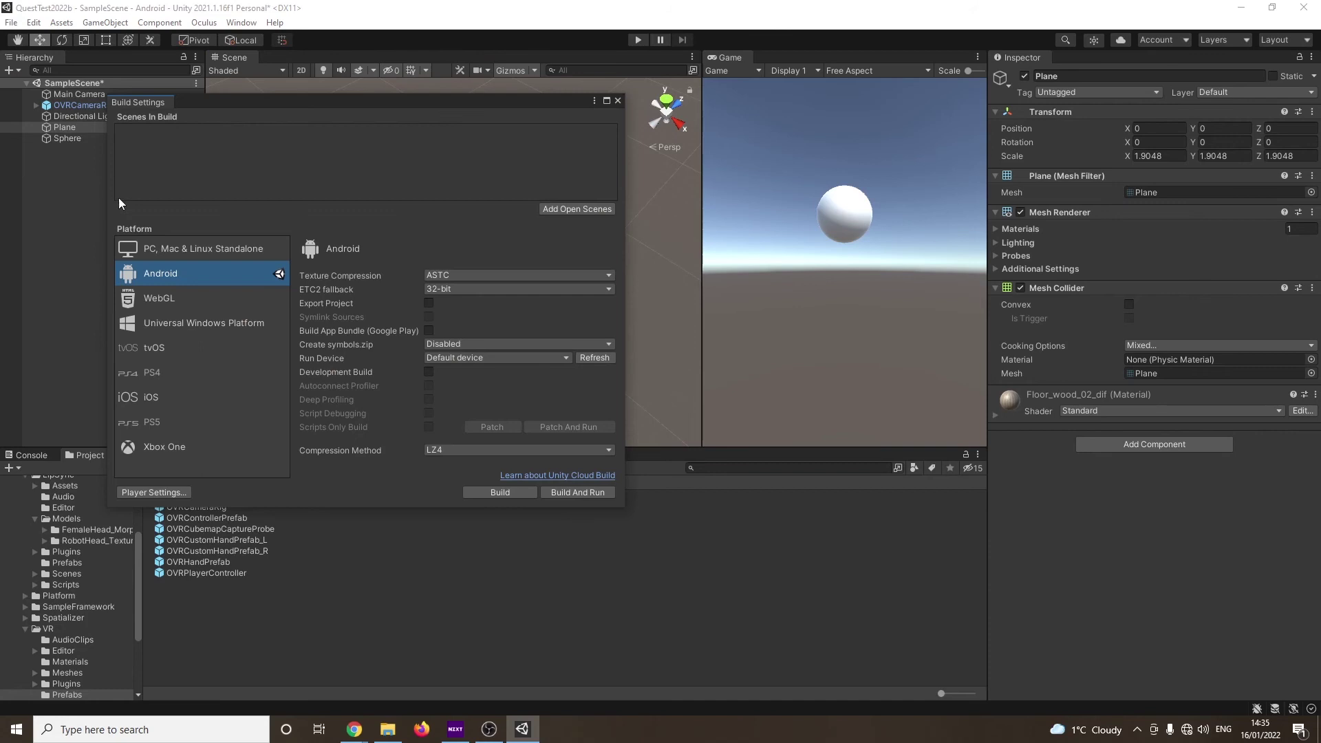
pyautogui.click(500, 492)
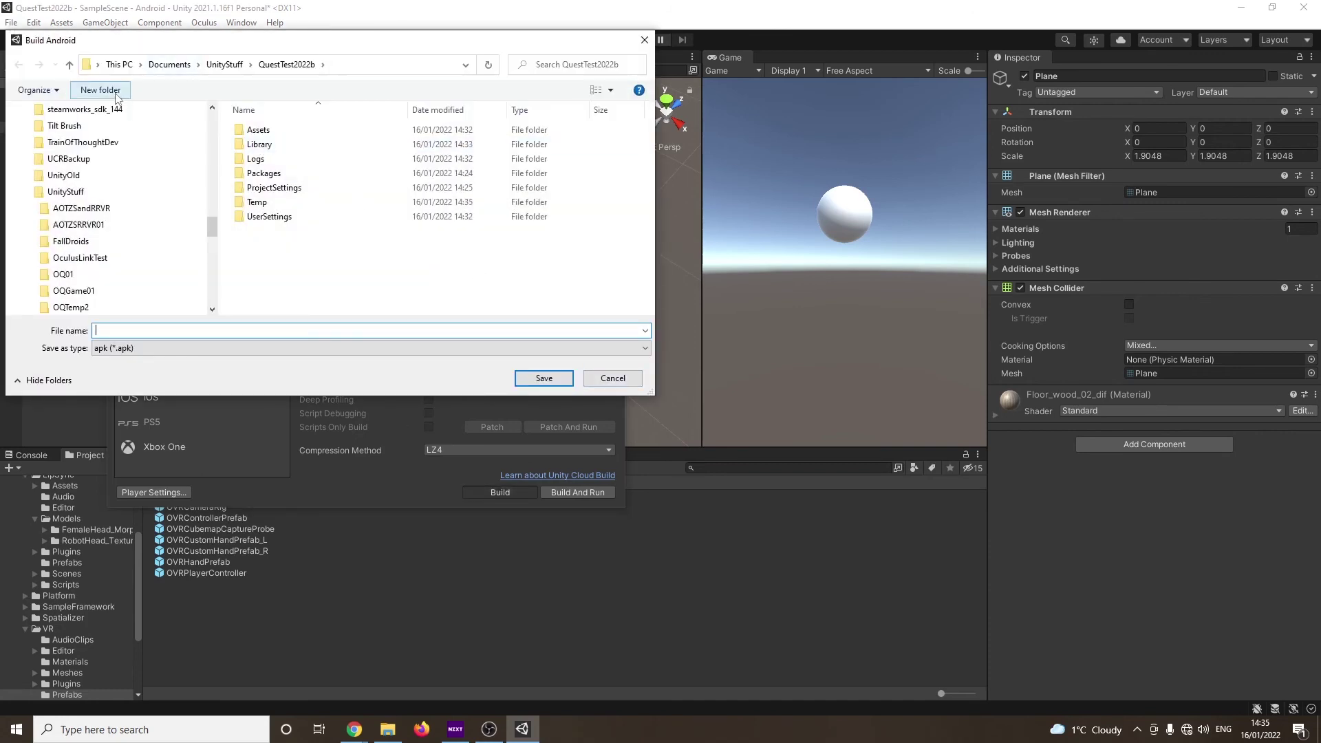
pyautogui.click(100, 89)
pyautogui.write('Dist')
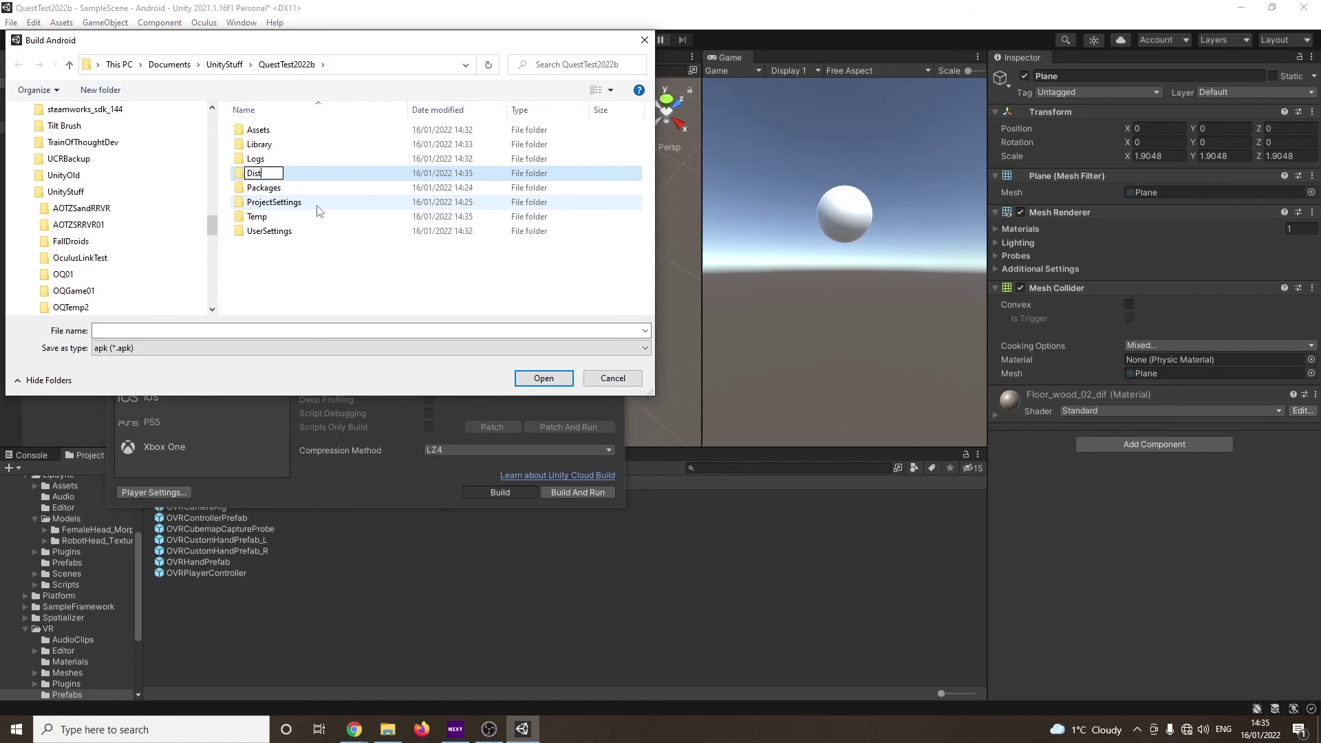
pyautogui.press('Return')
pyautogui.press('Return')
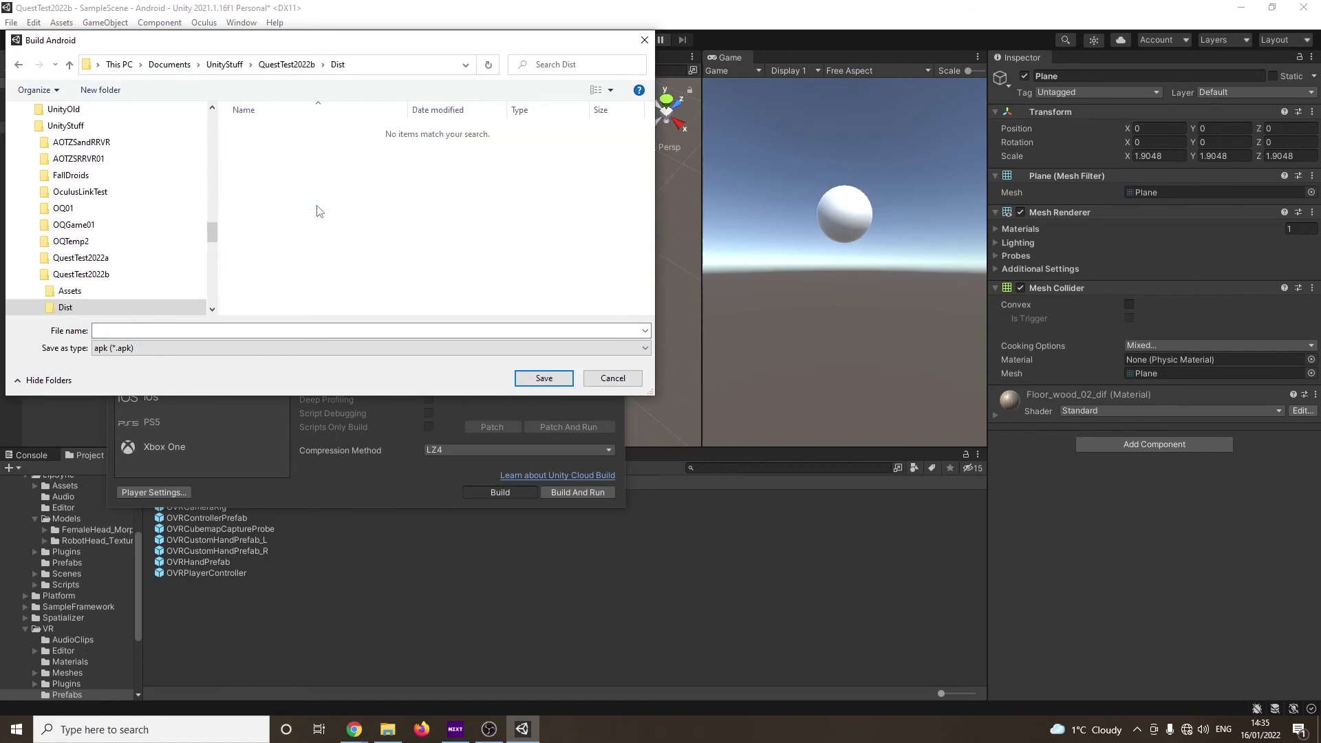
# - Name the APK Test01 and save it in the Dist folder to run the build
pyautogui.click(318, 334)
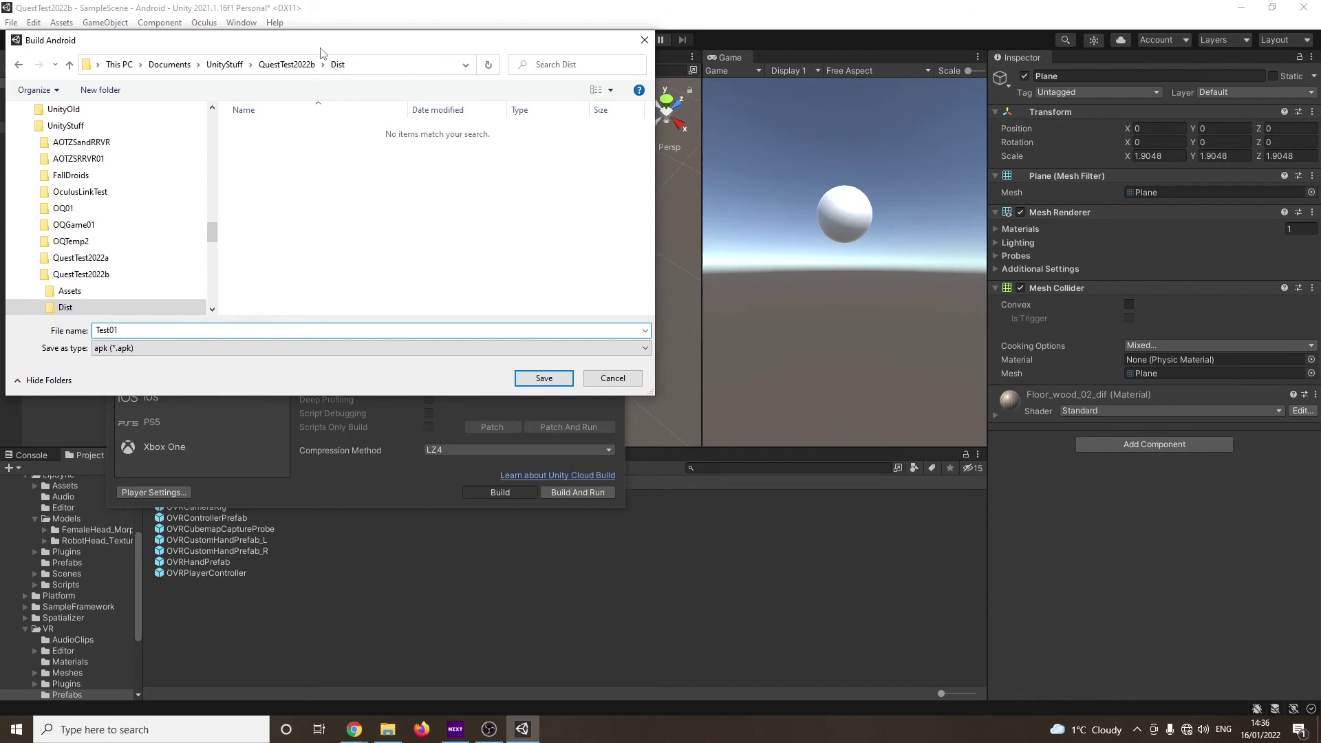
pyautogui.moveTo(315, 46); pyautogui.dragTo(975, 160)
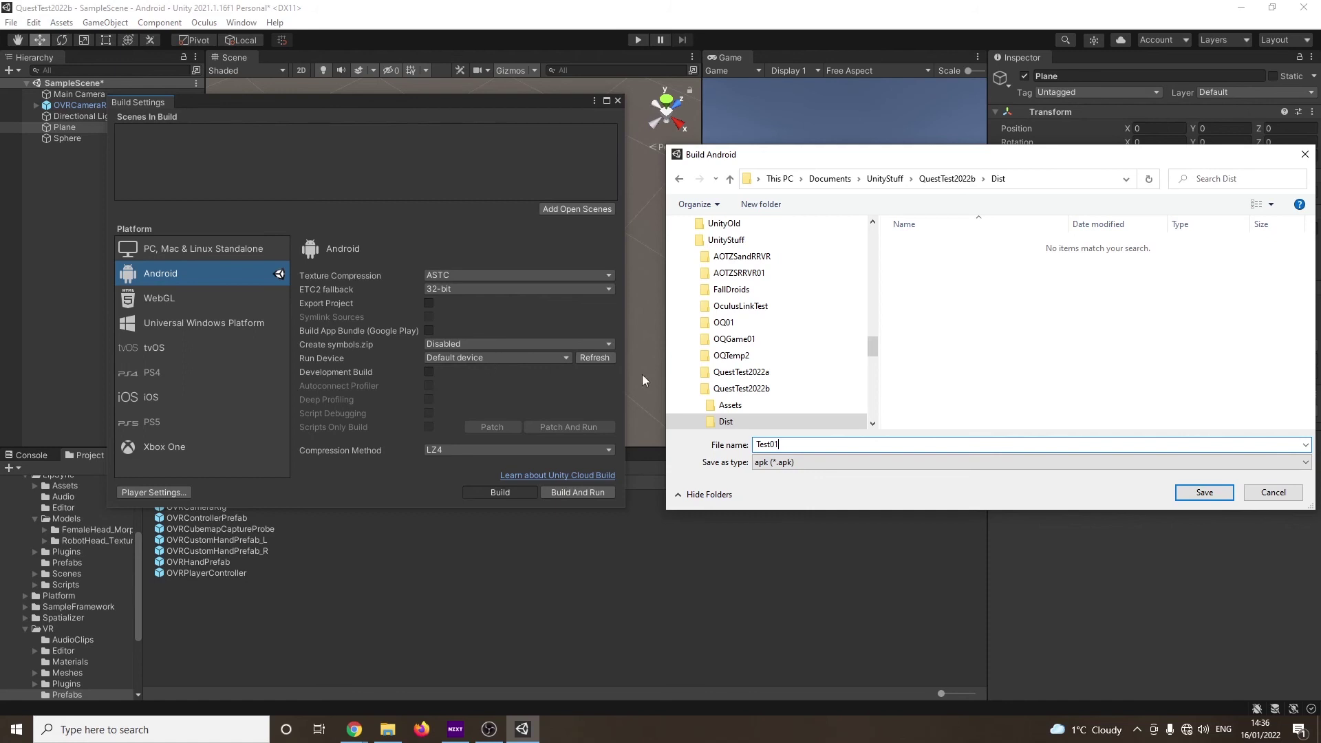
pyautogui.click(1201, 492)
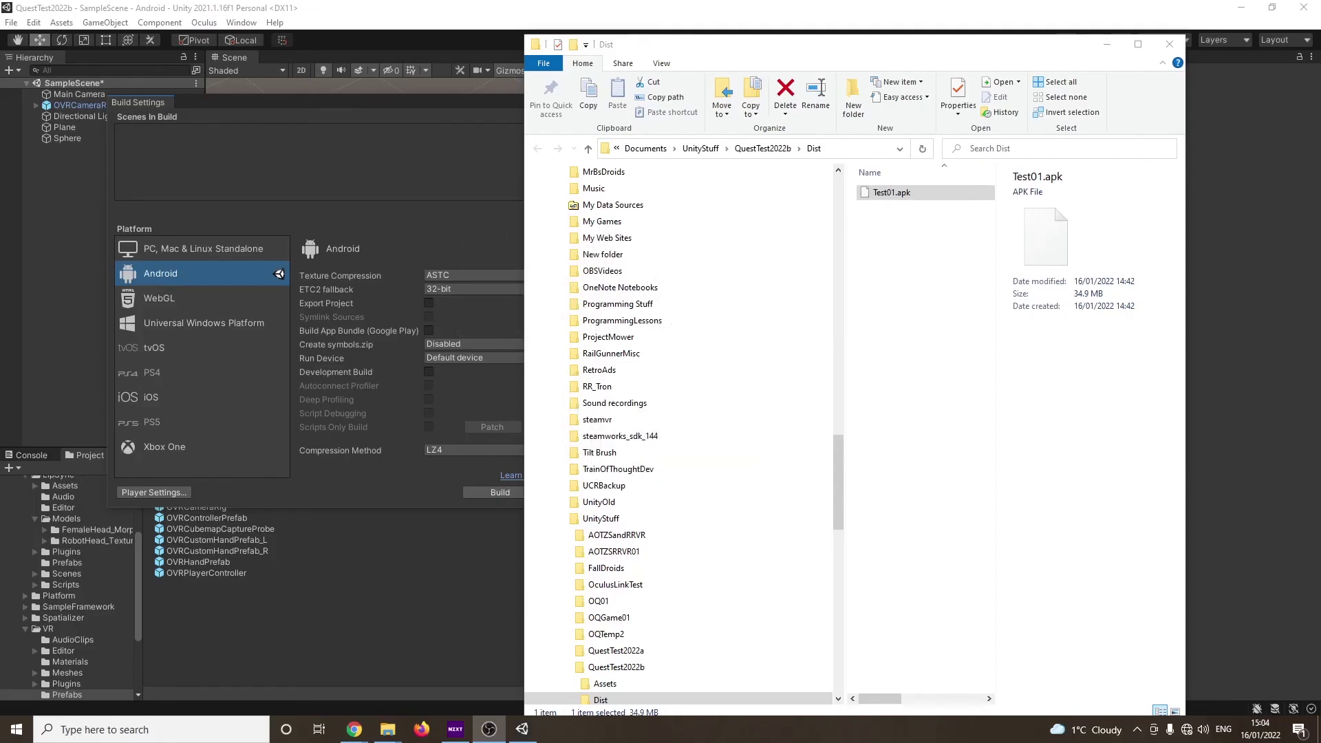
# - Select the built Test01.apk in the Dist folder and switch to the SideQuest website in Chrome
pyautogui.click(895, 195)
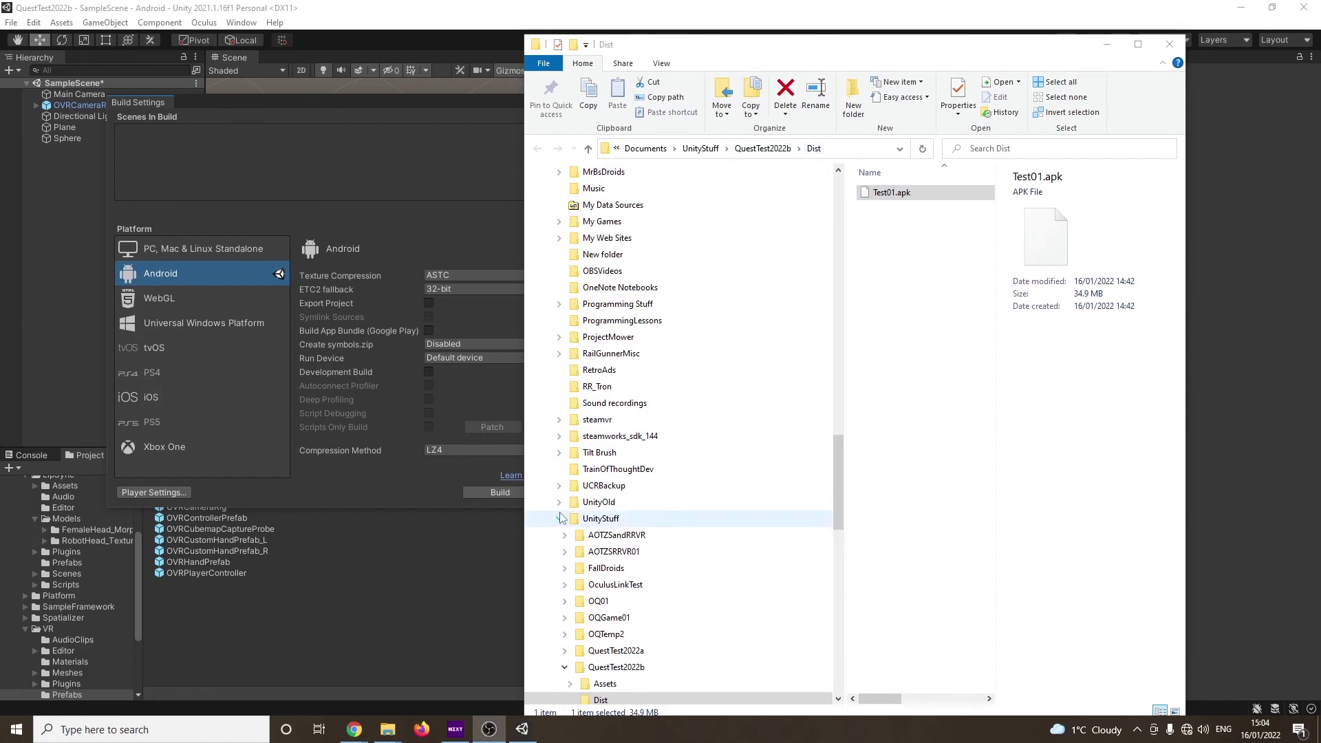
pyautogui.moveTo(354, 730)
pyautogui.click(412, 678)
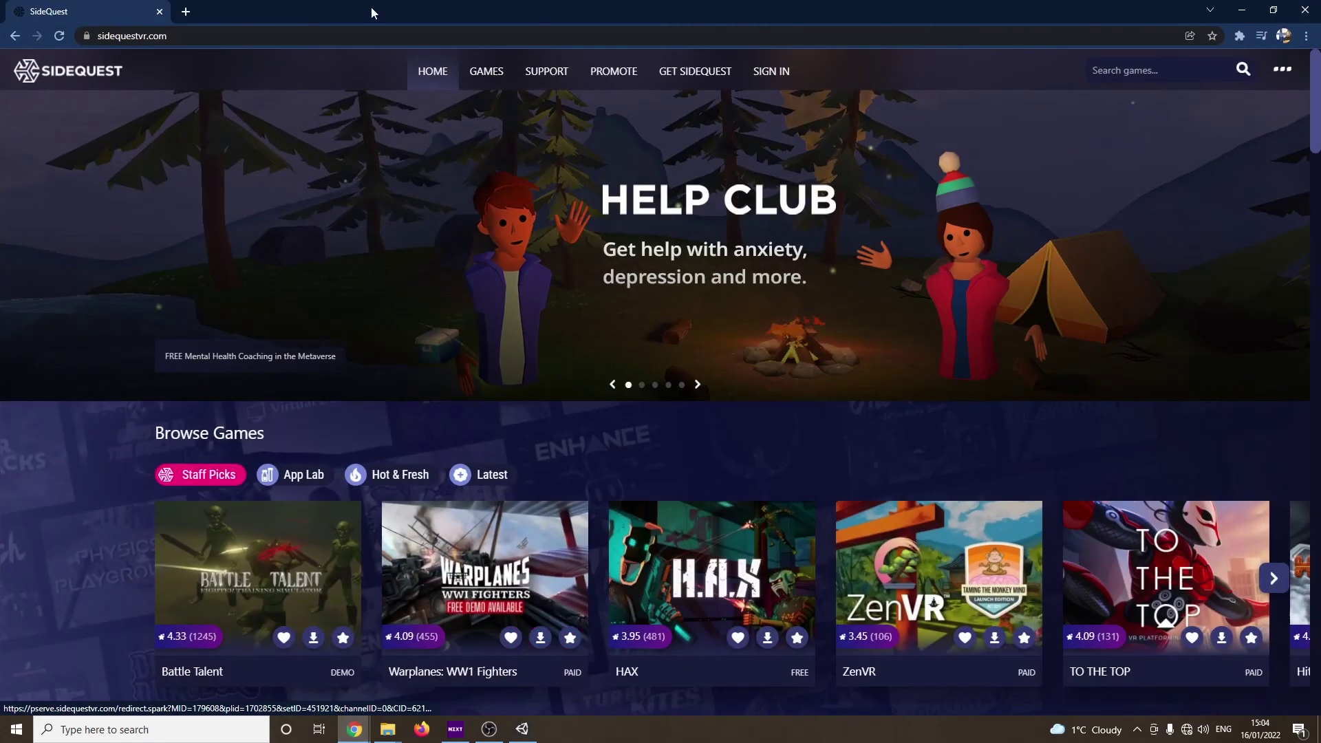